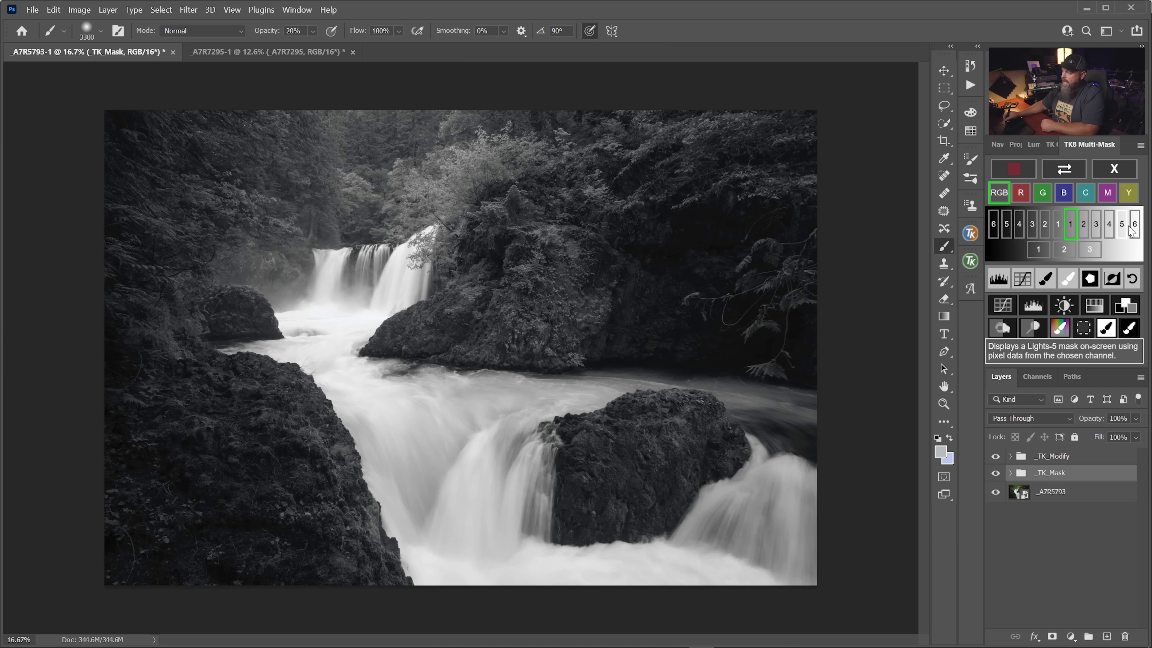
Step: Compare the Lights-2, Darks-1 and Lights-1 mask previews, then settle on Lights-2
left_click(1084, 226)
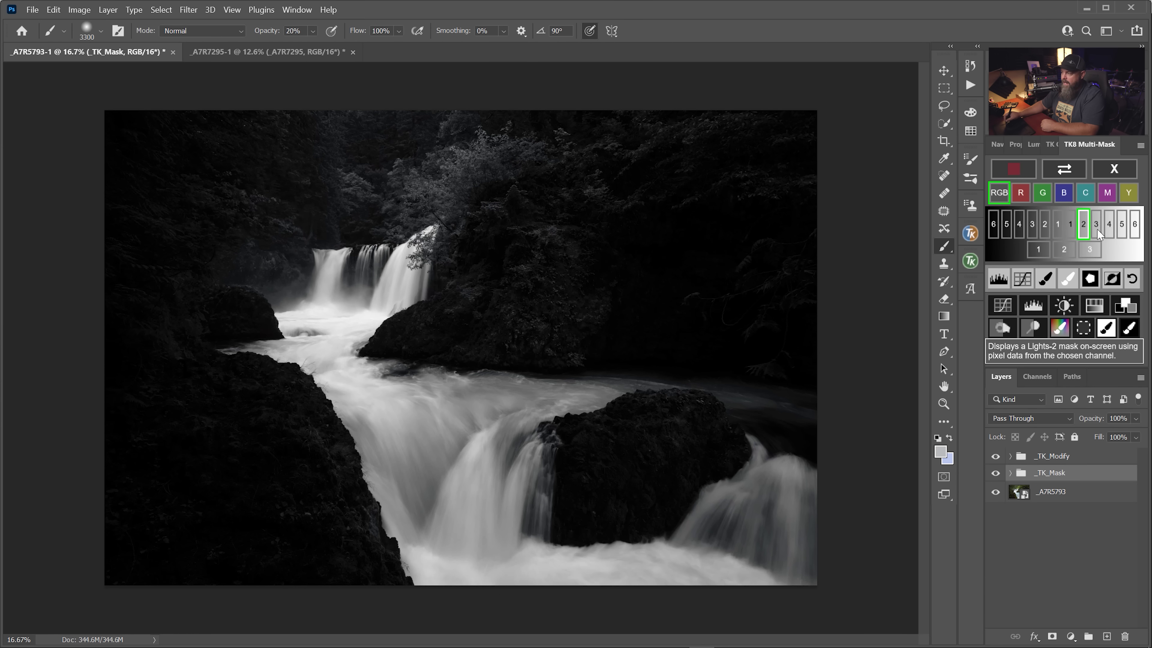
left_click(1057, 225)
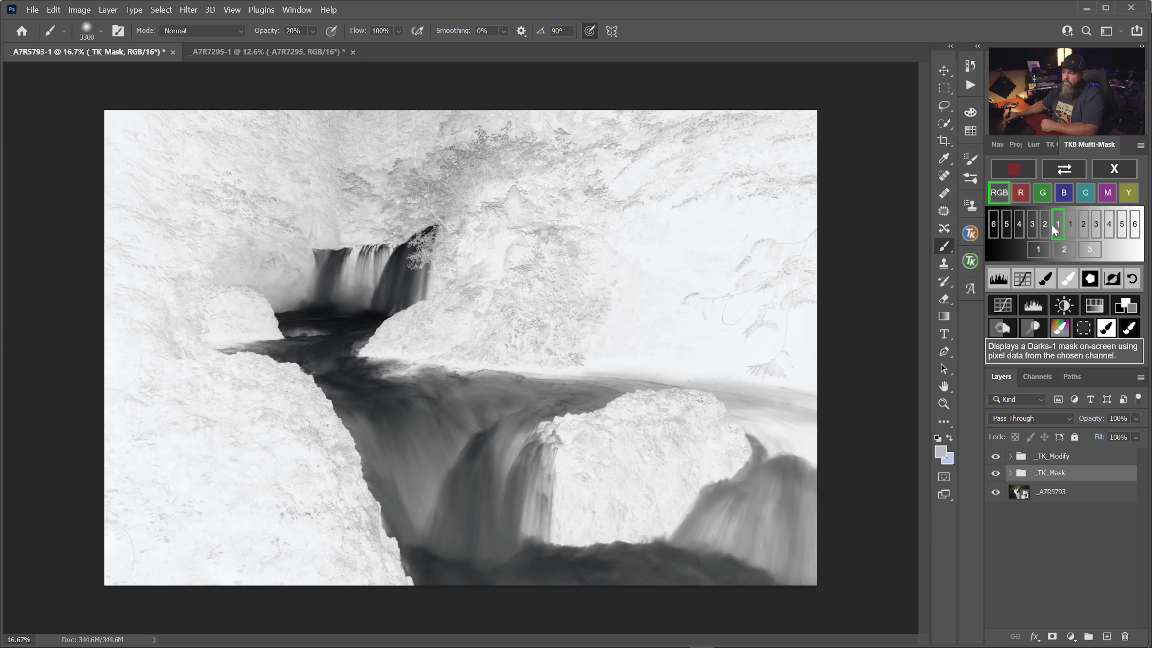
left_click(1075, 225)
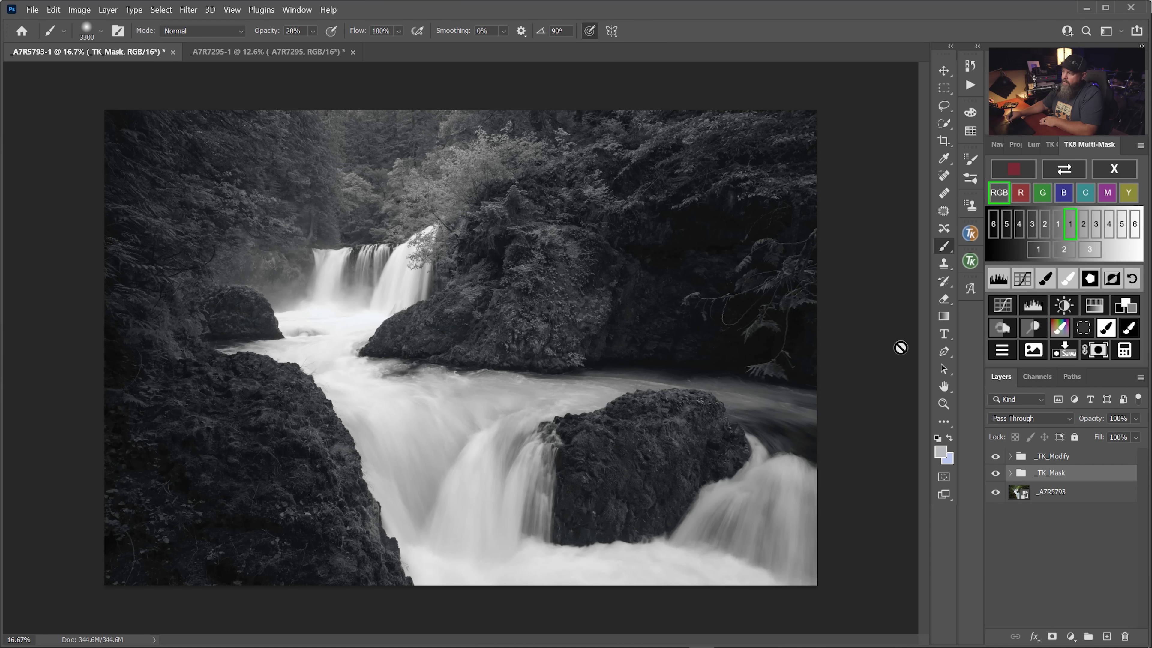
left_click(1084, 227)
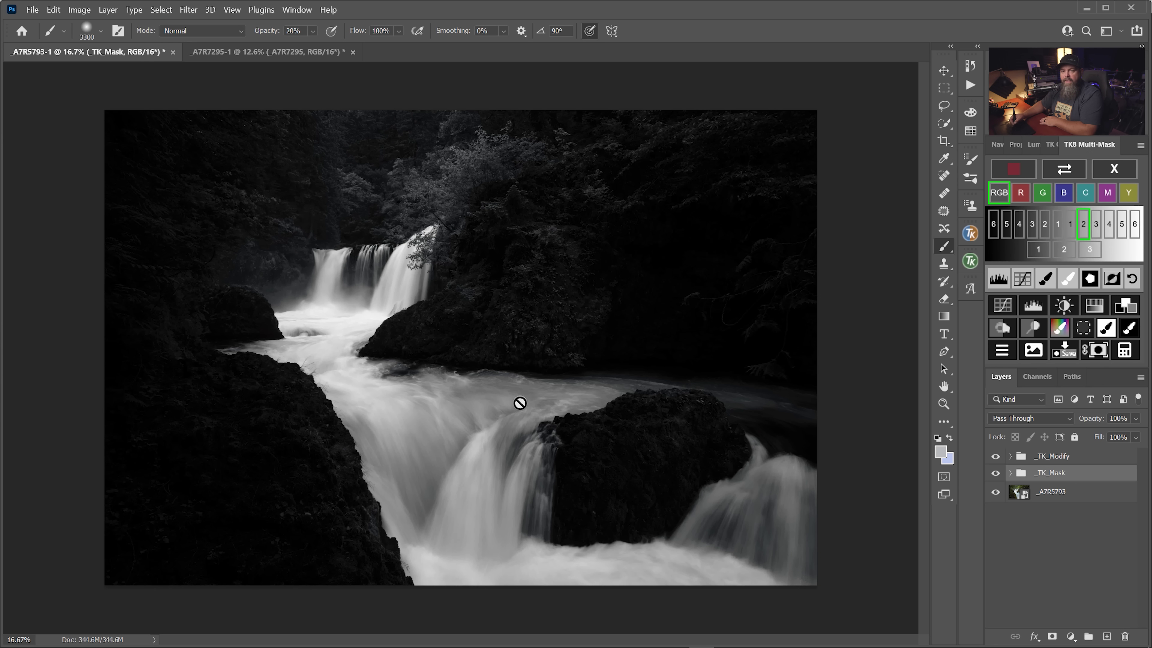
Step: Create a Levels layer masked by Lights-2 and inspect its mask full-canvas
left_click(1033, 306)
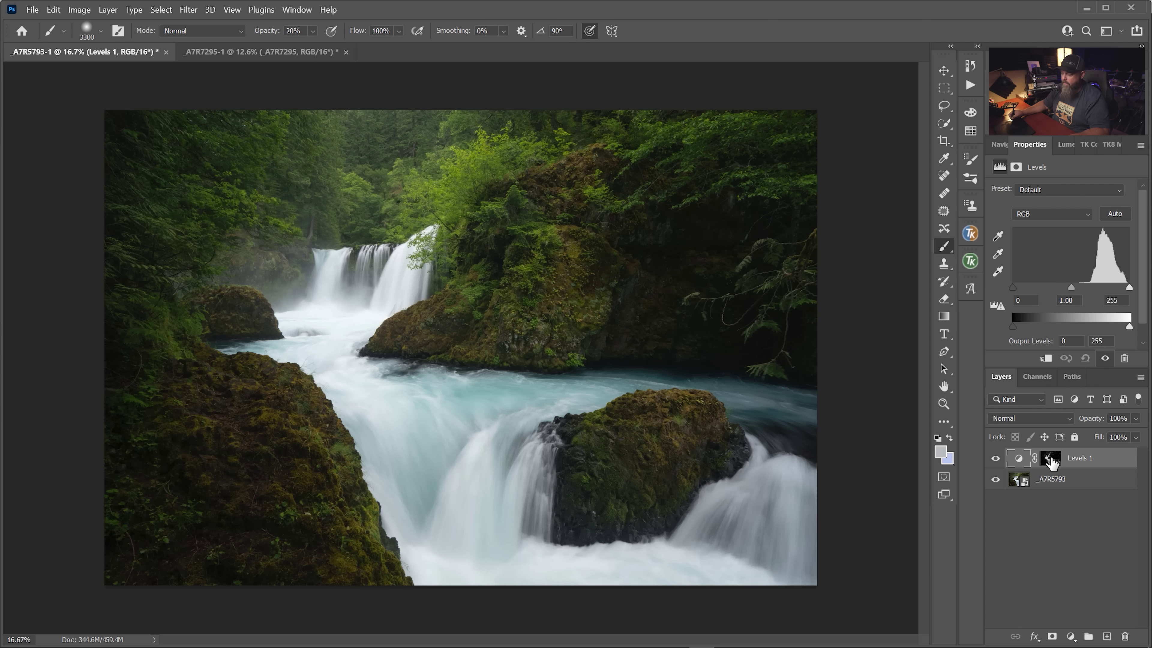
left_click(1050, 459, "alt")
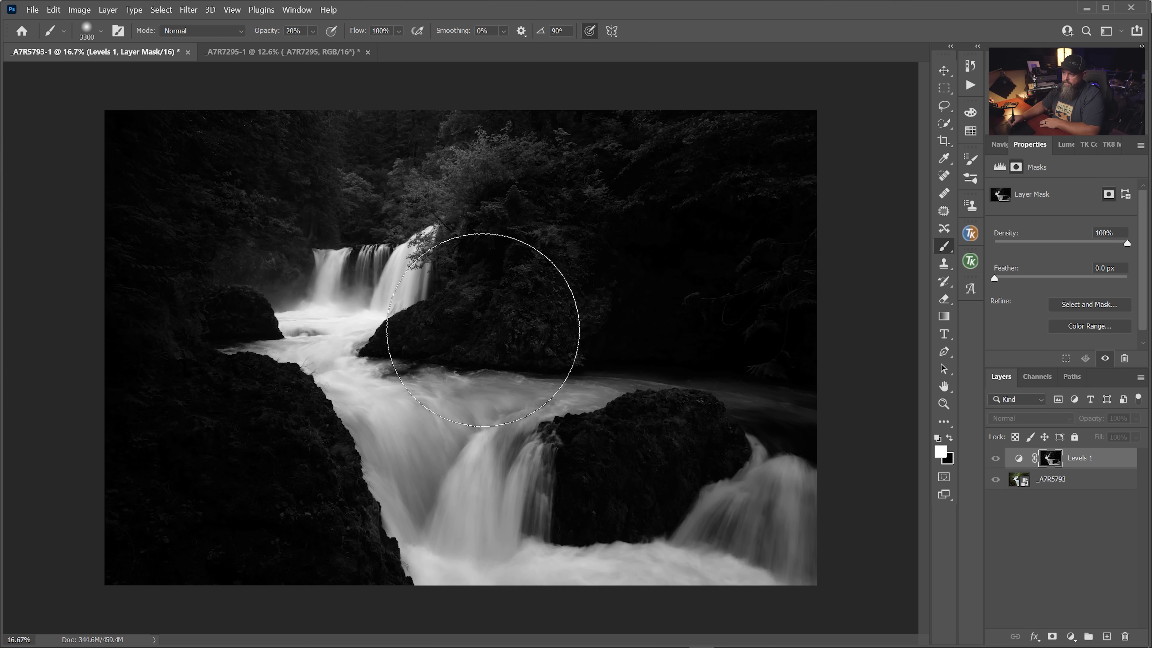
left_click(1019, 458)
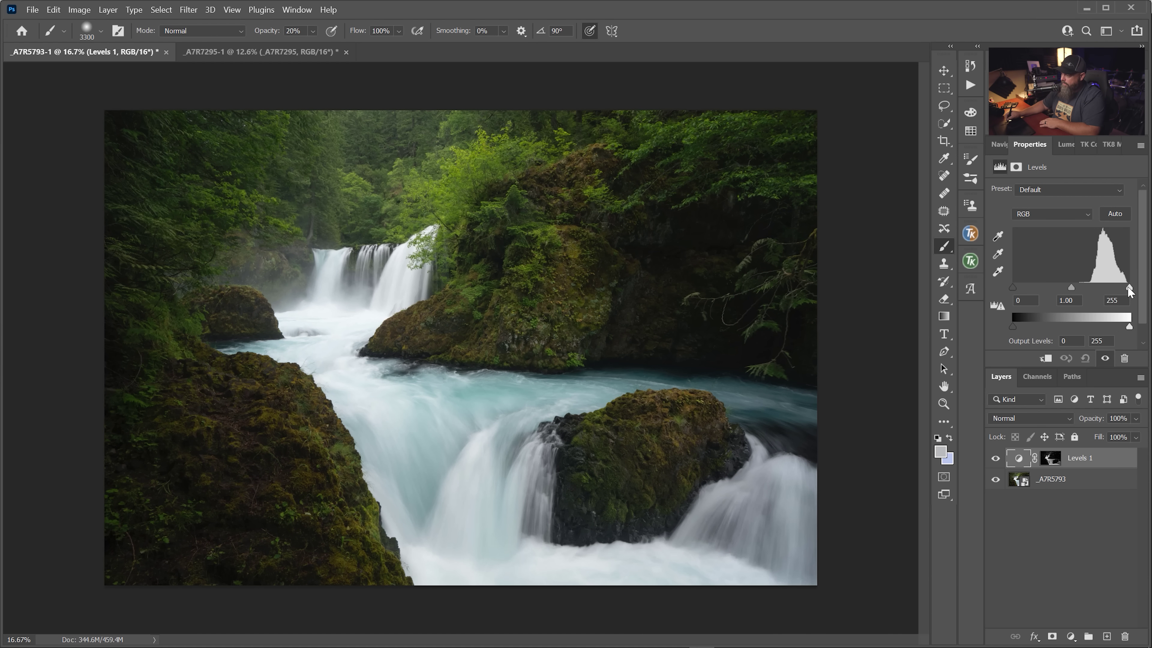
Step: Darken the water with Levels midtone 0.52 and white point 249, zooming in on the waterfall base
left_click_drag(1126, 286, 1127, 287)
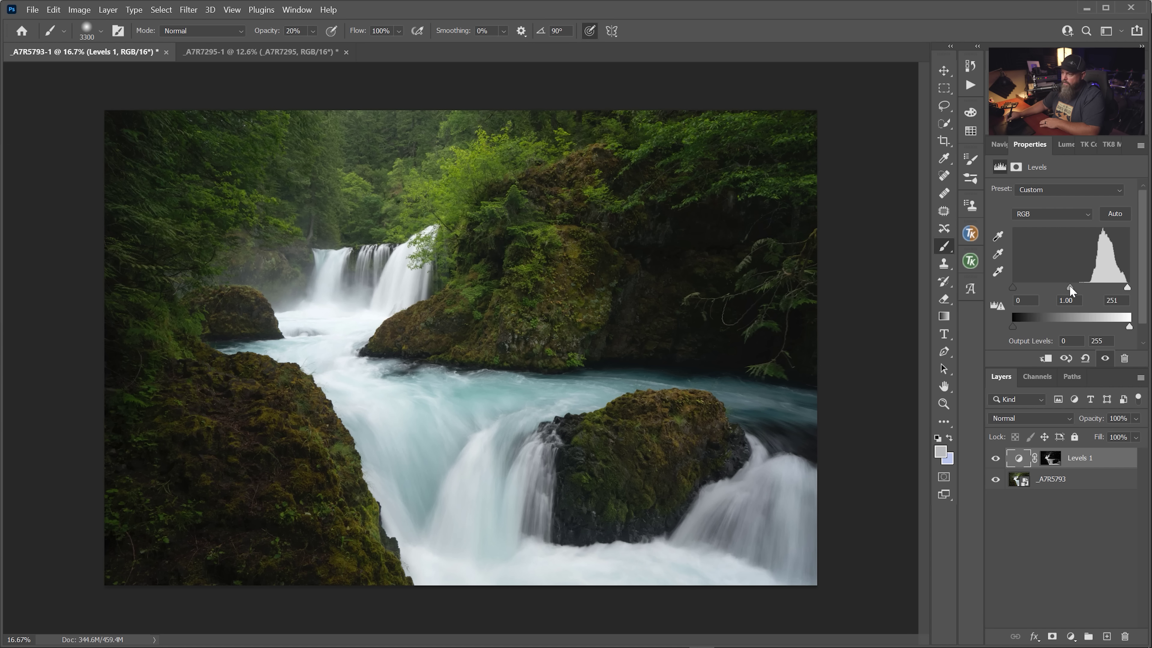
left_click_drag(1068, 286, 1095, 286)
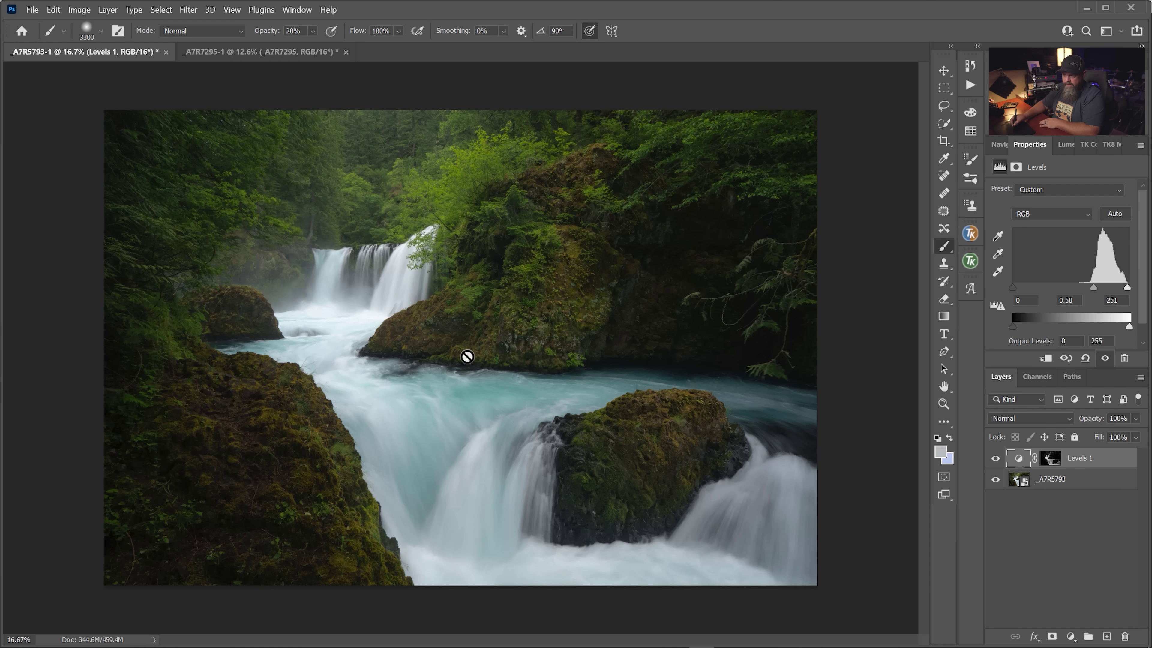
left_click_drag(1092, 286, 1127, 288)
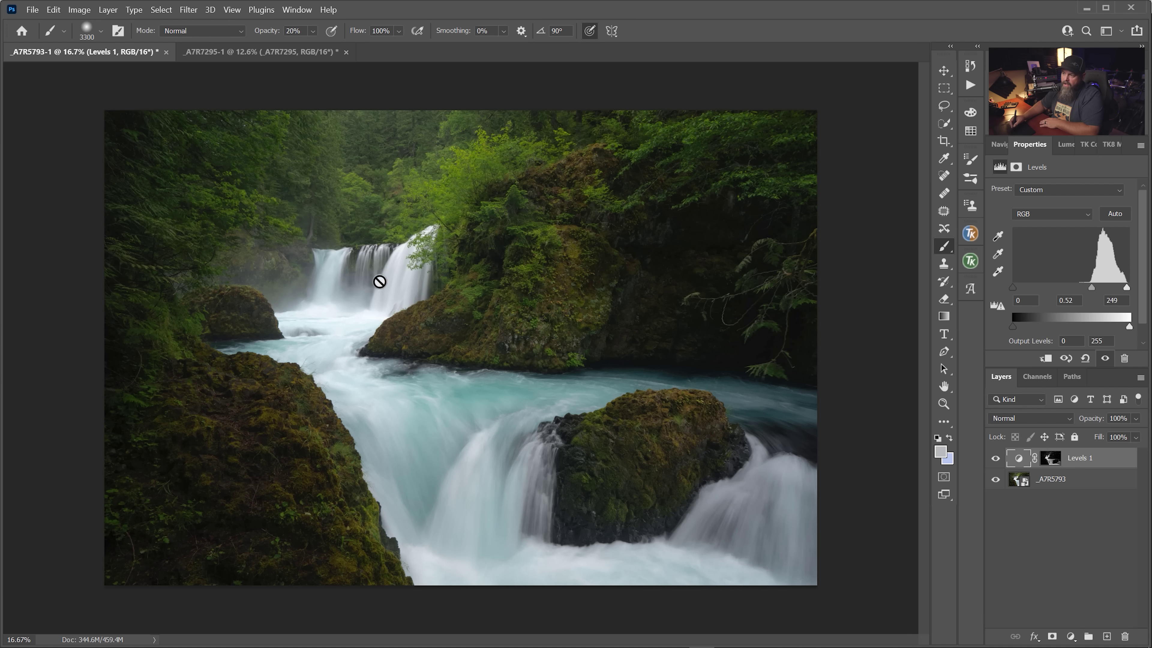
key("ctrl+space")
left_click_drag(327, 319, 404, 312)
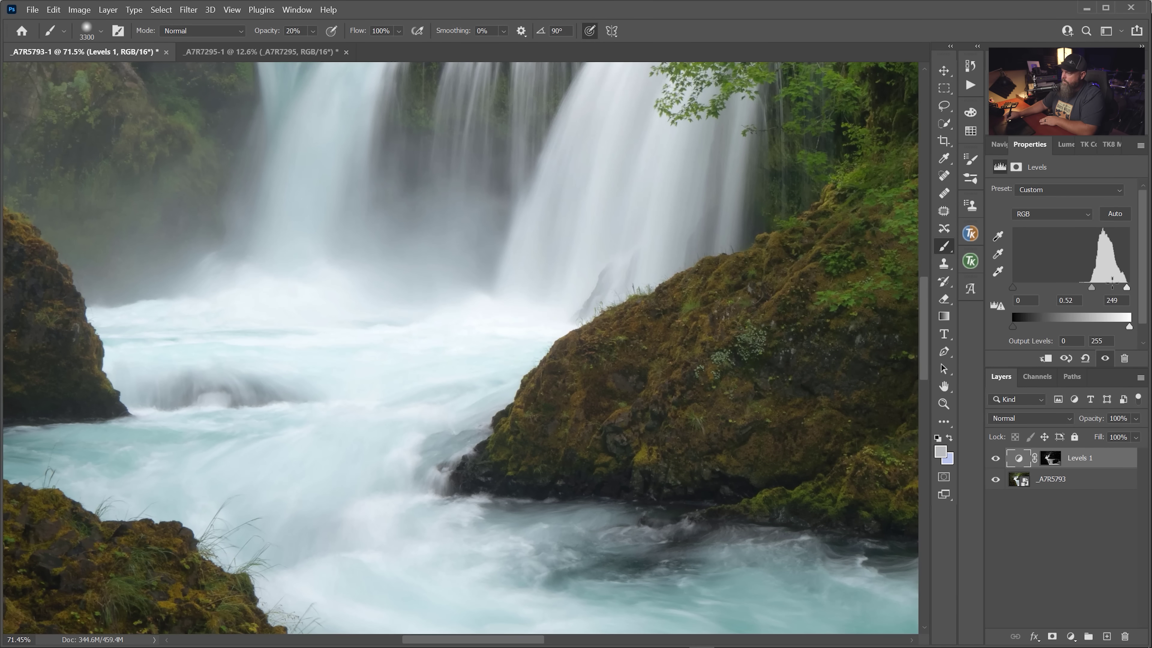
Step: Refine Levels 1 to midtone 0.46 and white point 248, then compare it on and off
left_click_drag(1127, 288, 1130, 288)
left_click_drag(1128, 291, 1130, 293)
left_click_drag(1091, 286, 1095, 286)
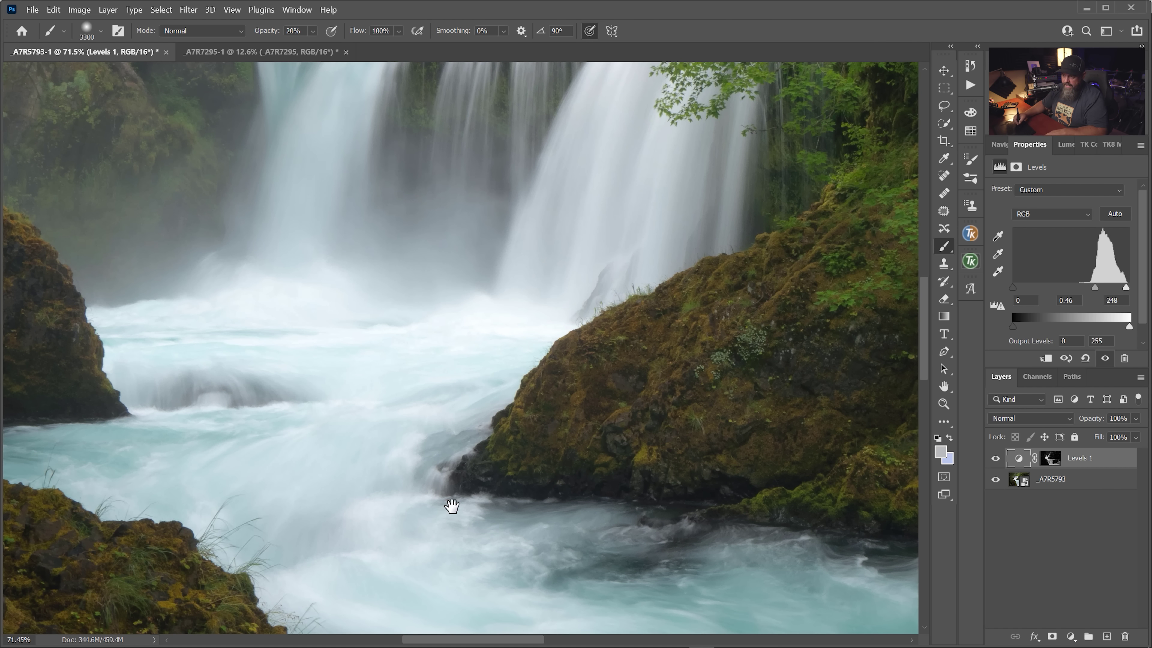
left_click_drag(450, 501, 366, 257)
key("ctrl+0")
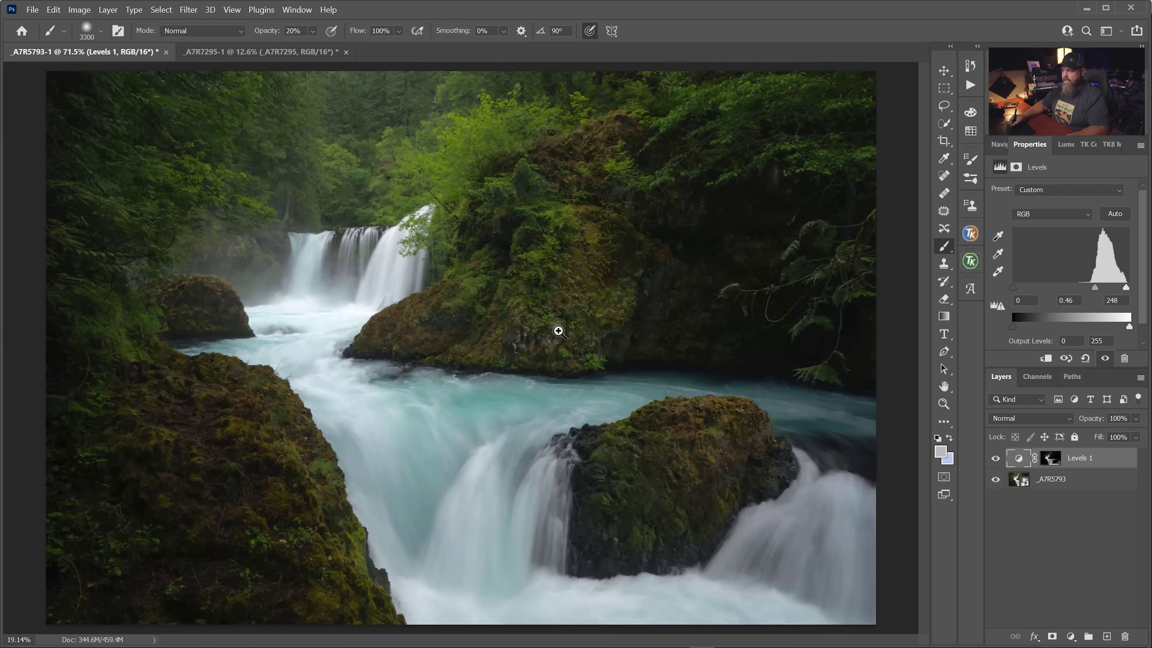
left_click(995, 458)
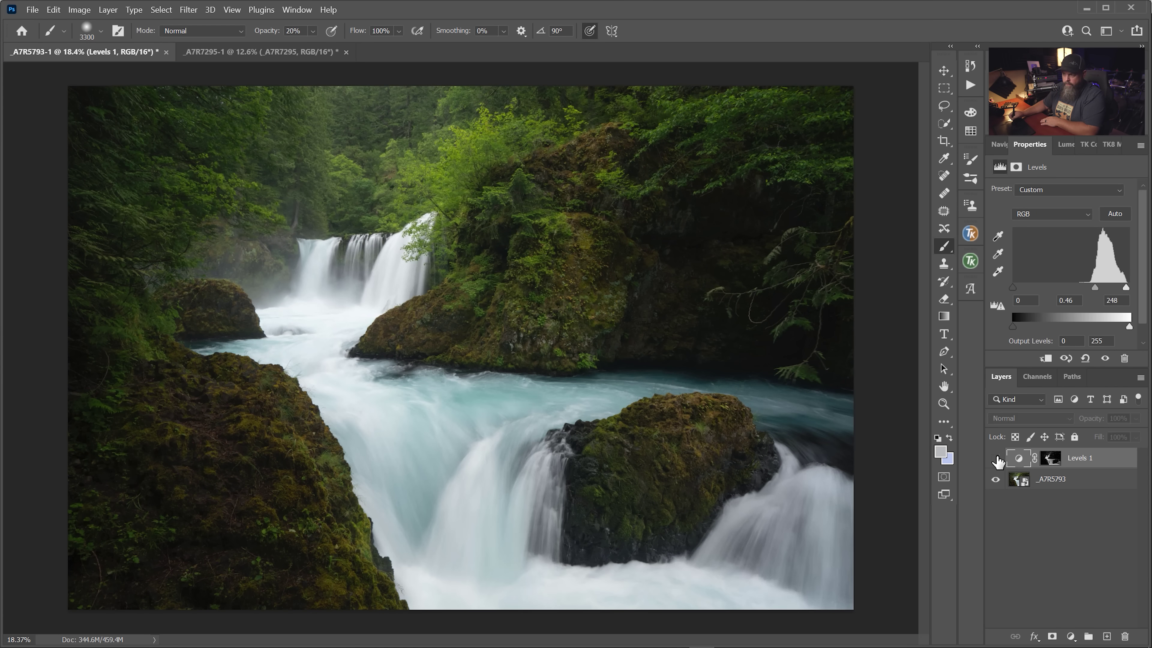
left_click(995, 458)
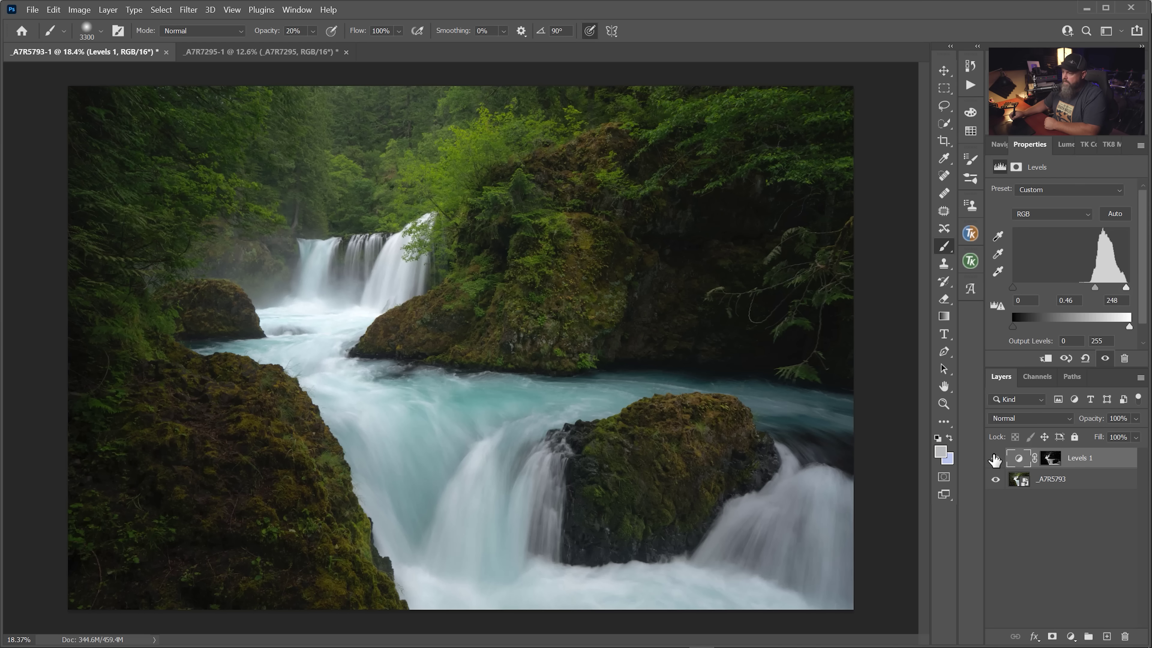
left_click(993, 459)
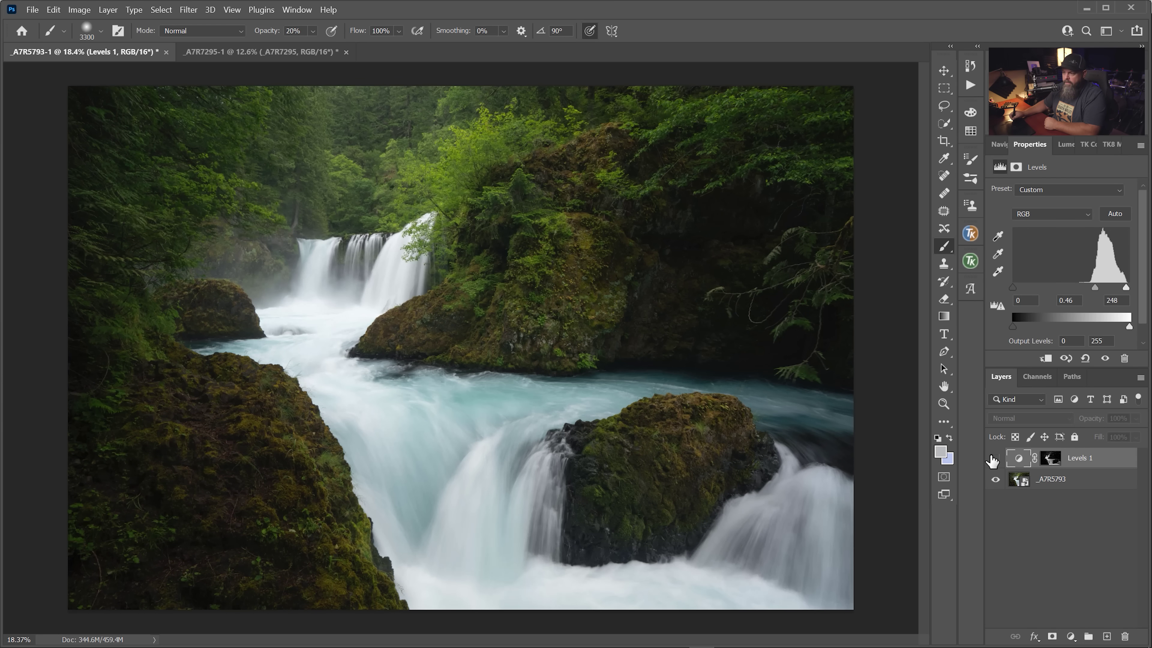
left_click(993, 459)
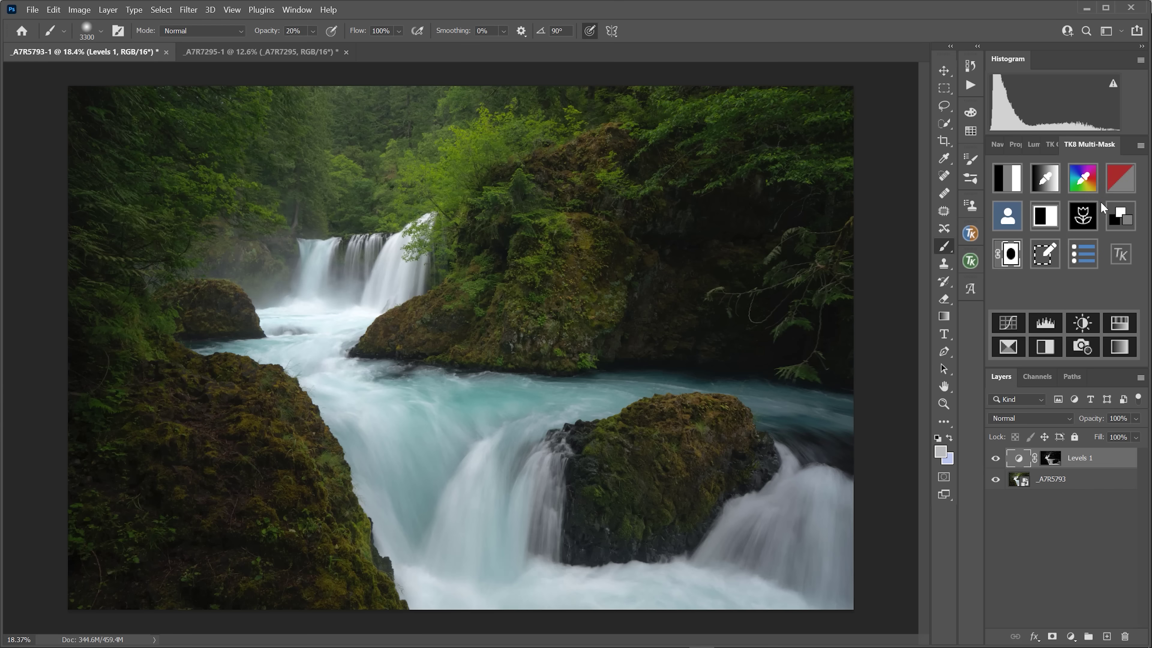
mouse_move(1087, 184)
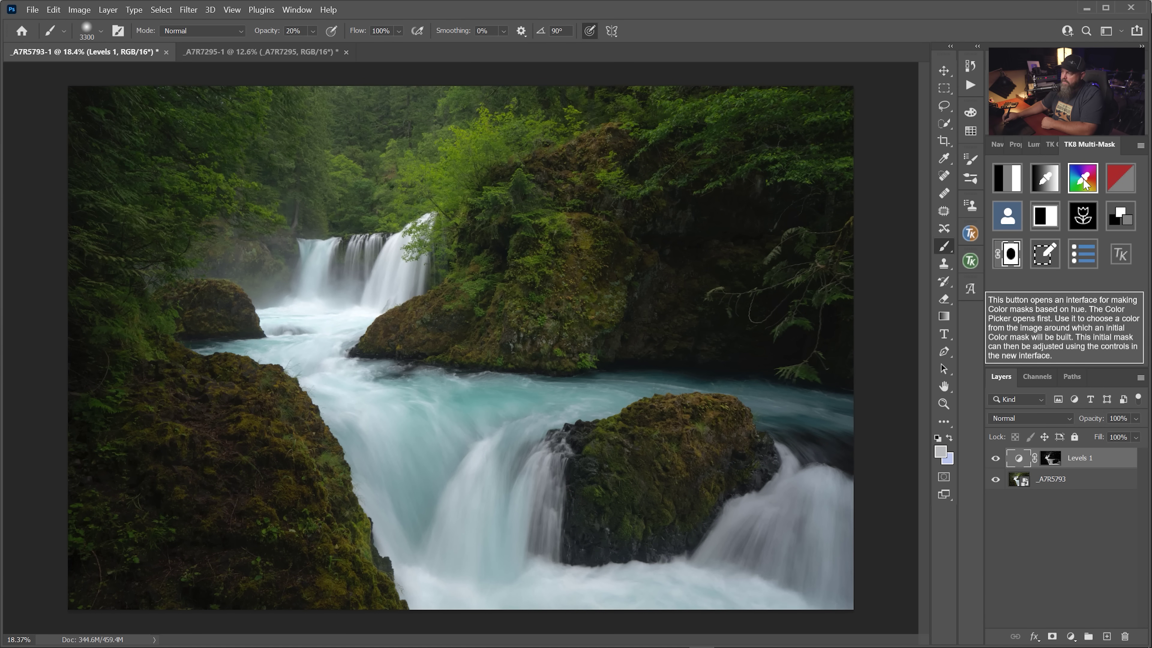
Step: Build a colour mask by sampling the olive green foliage with the eyedropper
left_click(1083, 180)
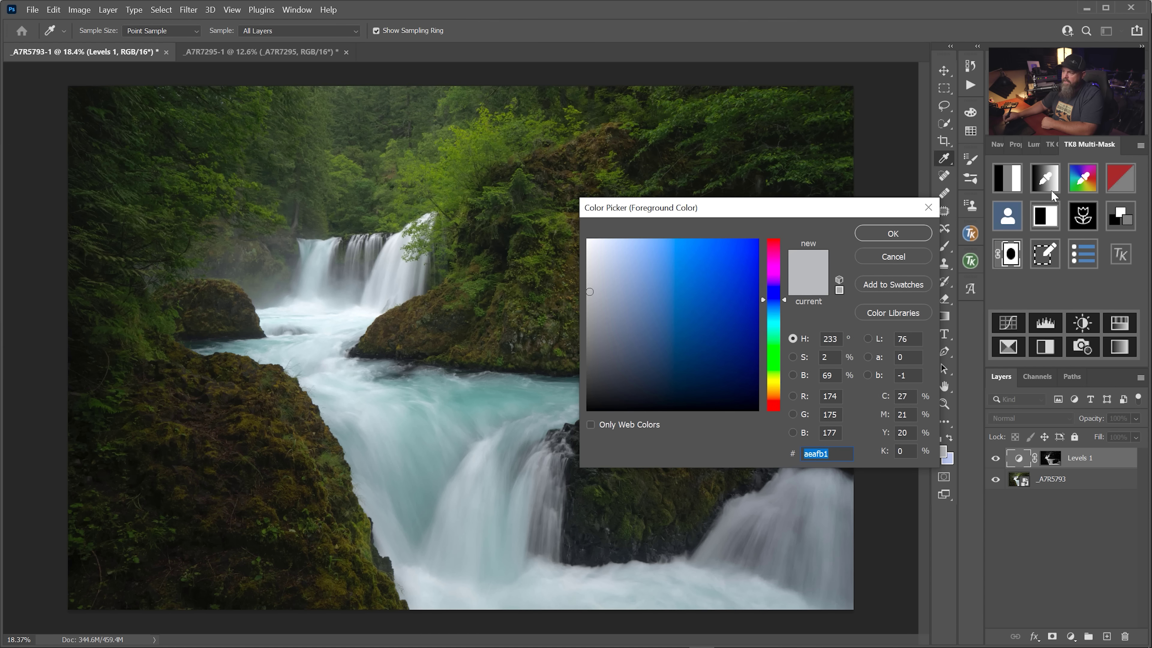
left_click_drag(448, 167, 660, 121)
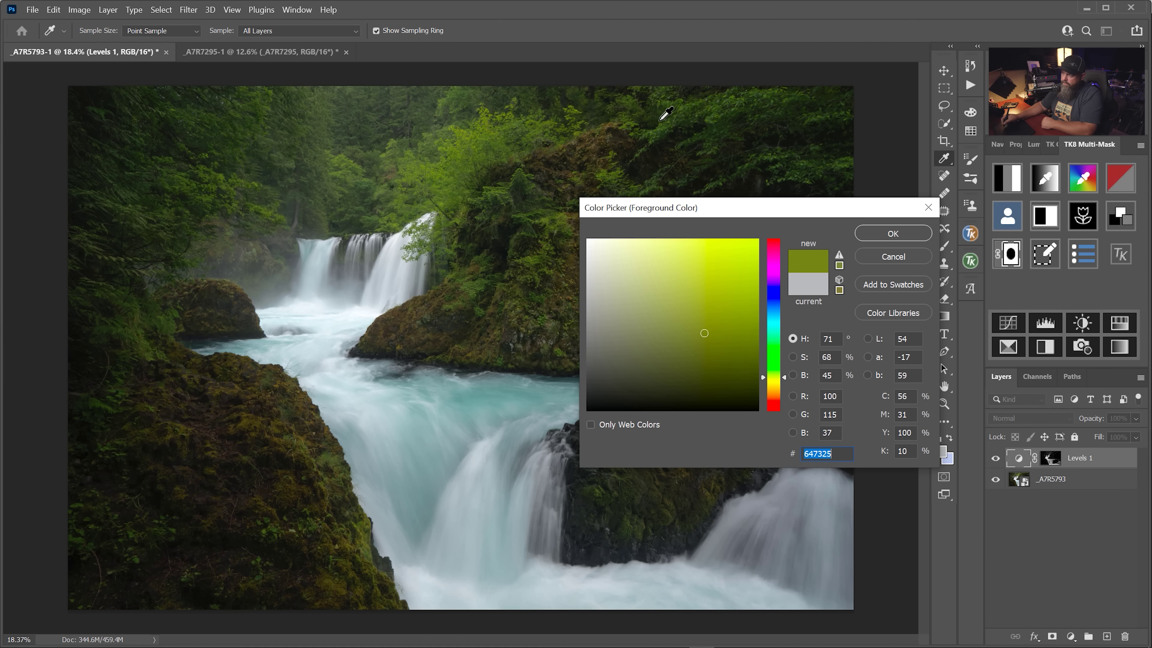
left_click(927, 235)
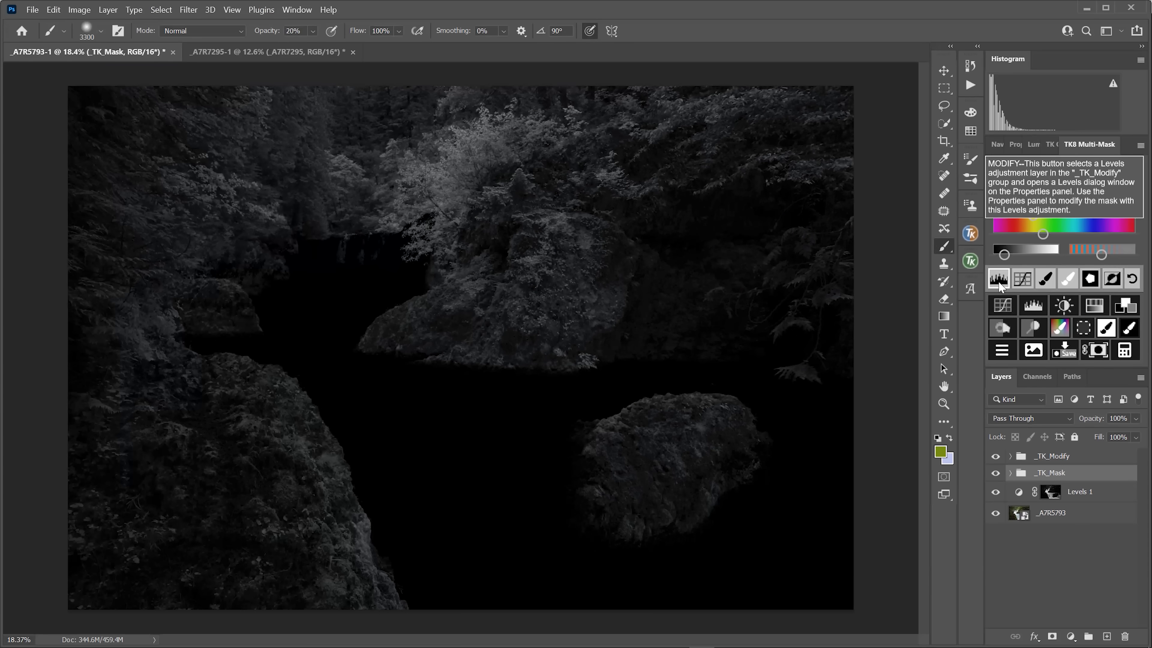
Step: Brighten the foliage colour mask by lowering its white point with Levels
left_click(747, 382)
left_click_drag(1129, 287, 1084, 283)
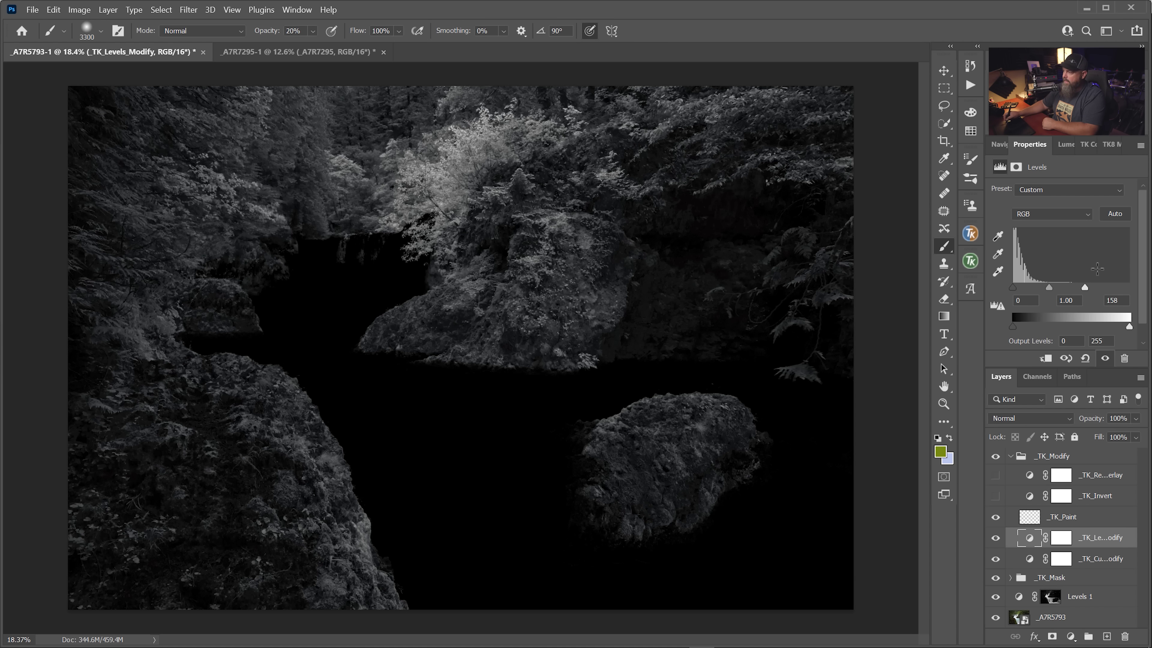
left_click(1106, 143)
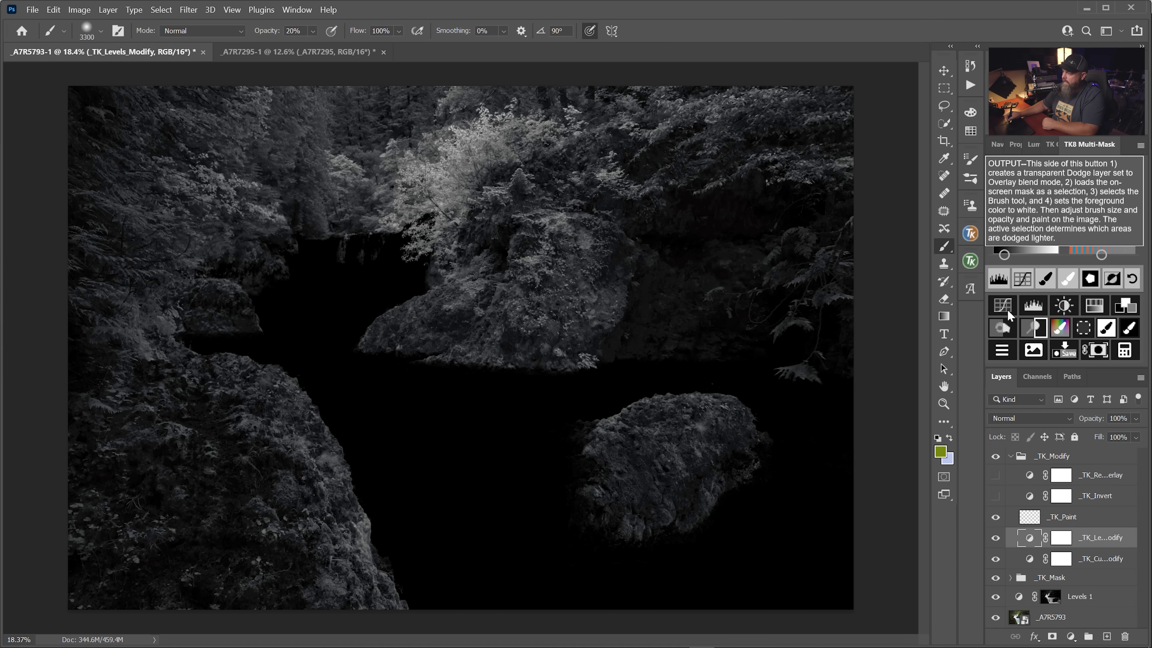
Step: Add a colour-masked Levels 2 layer with white point 149 and midtone 0.93
left_click(1037, 310)
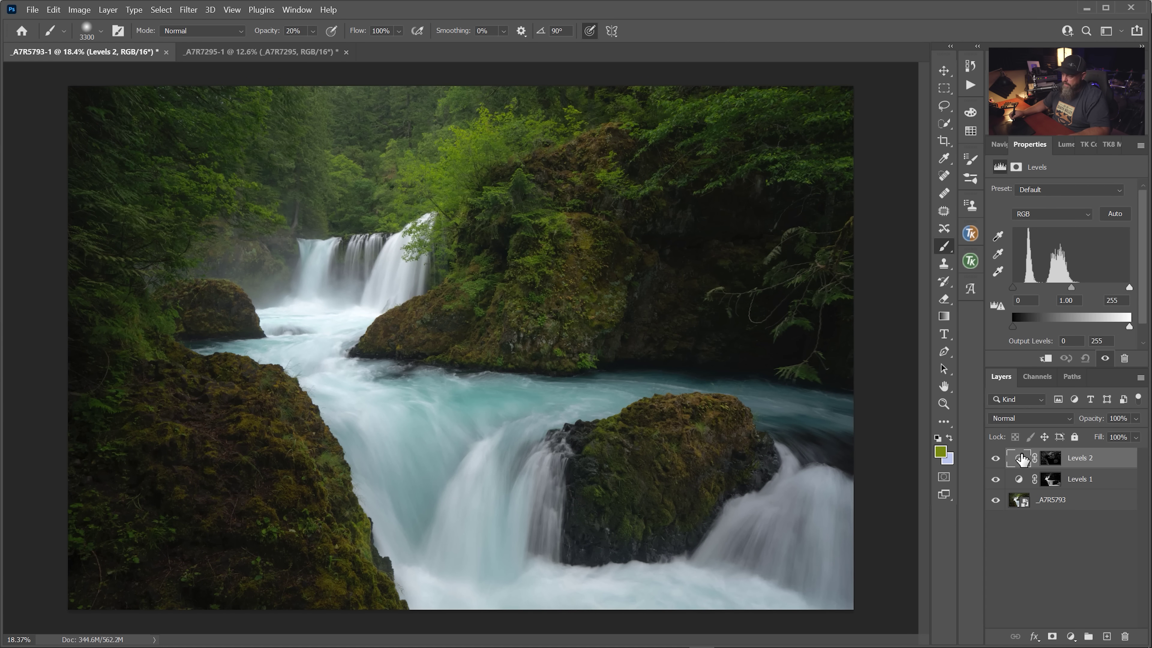
left_click(1049, 459, "alt")
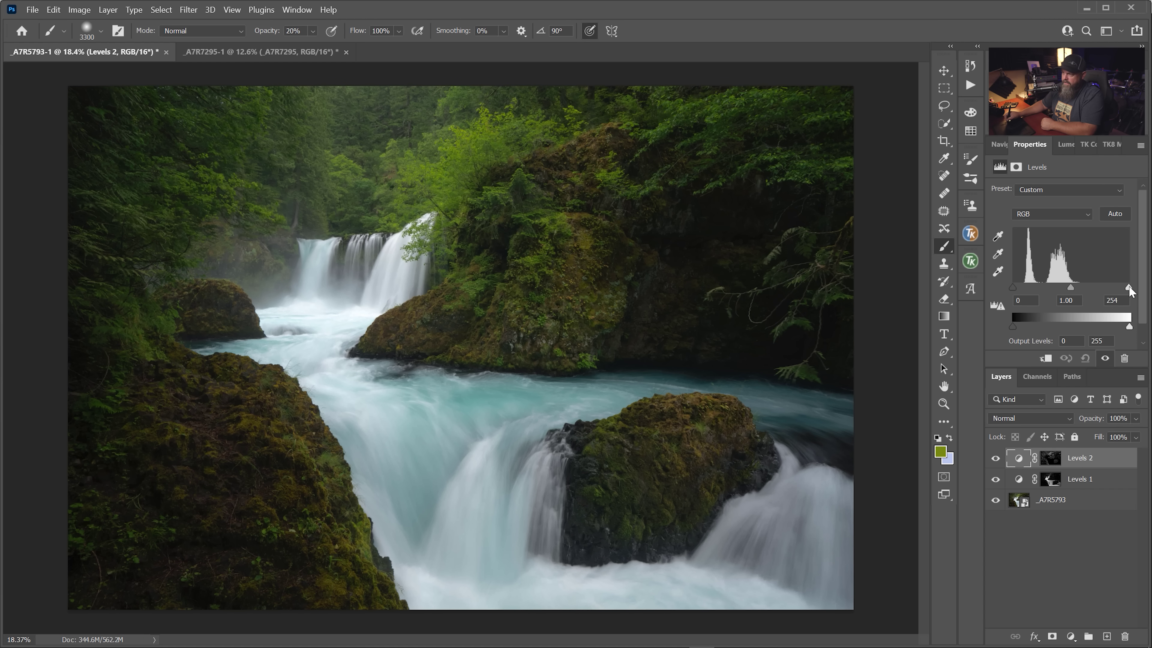
left_click_drag(1106, 288, 1065, 289)
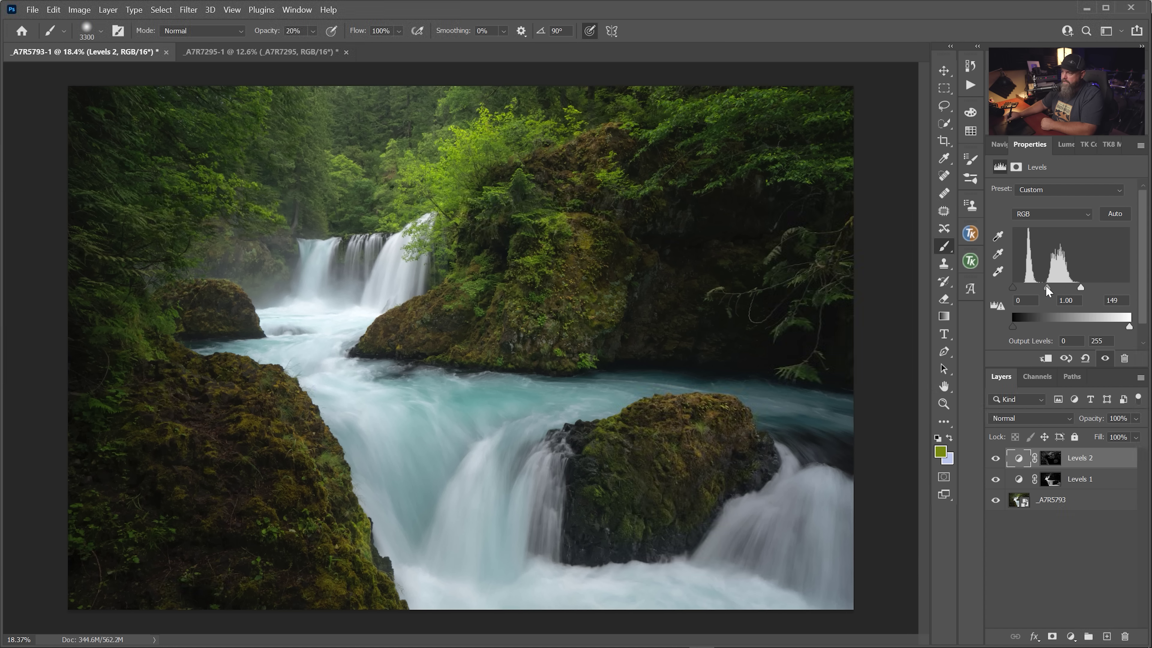
left_click_drag(1046, 287, 1049, 287)
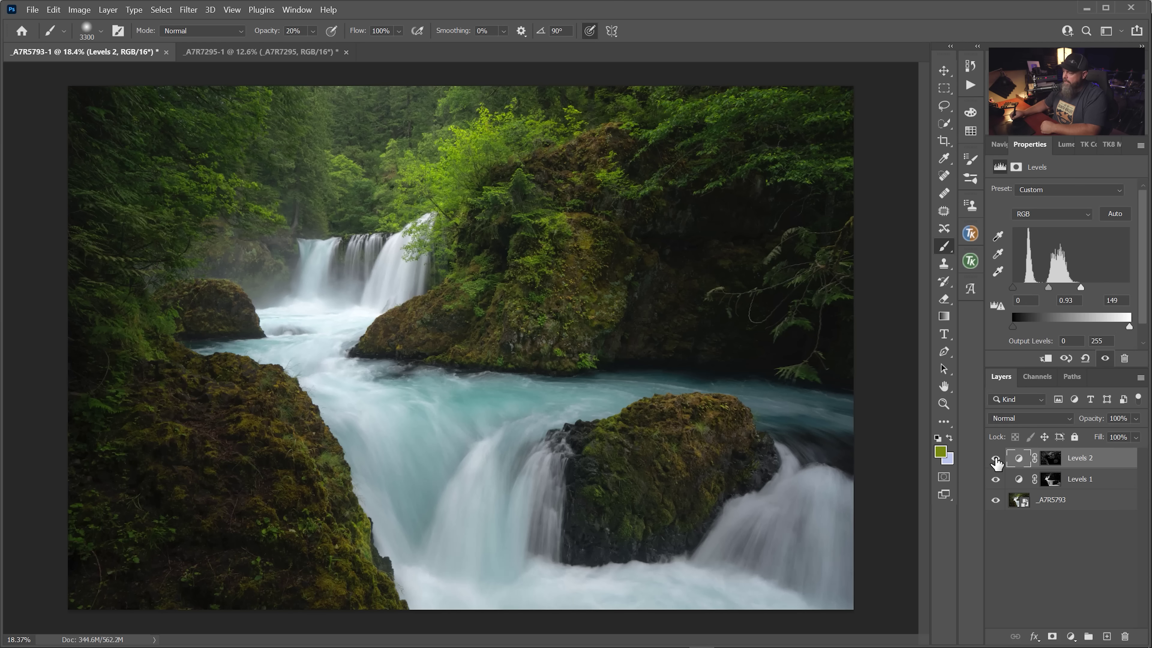
Step: Compare Levels 2 on and off, then select Levels 1 and Levels 2 together for grouping
left_click(995, 459)
left_click(995, 458)
left_click(995, 459)
left_click(995, 458)
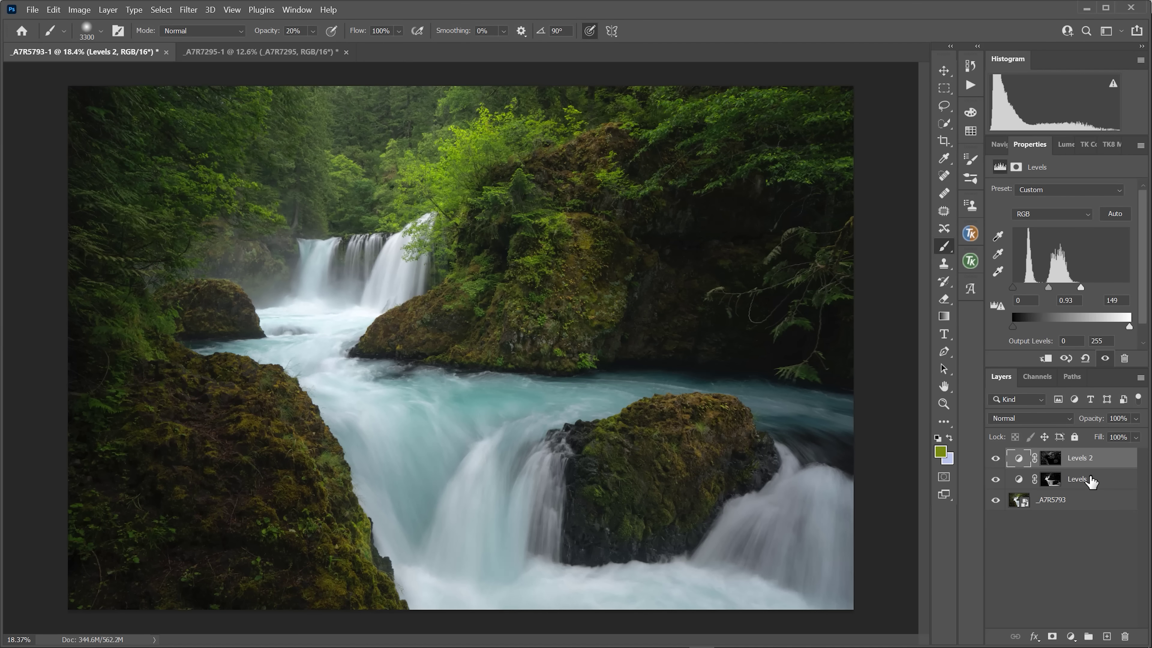
left_click(1093, 480, "shift")
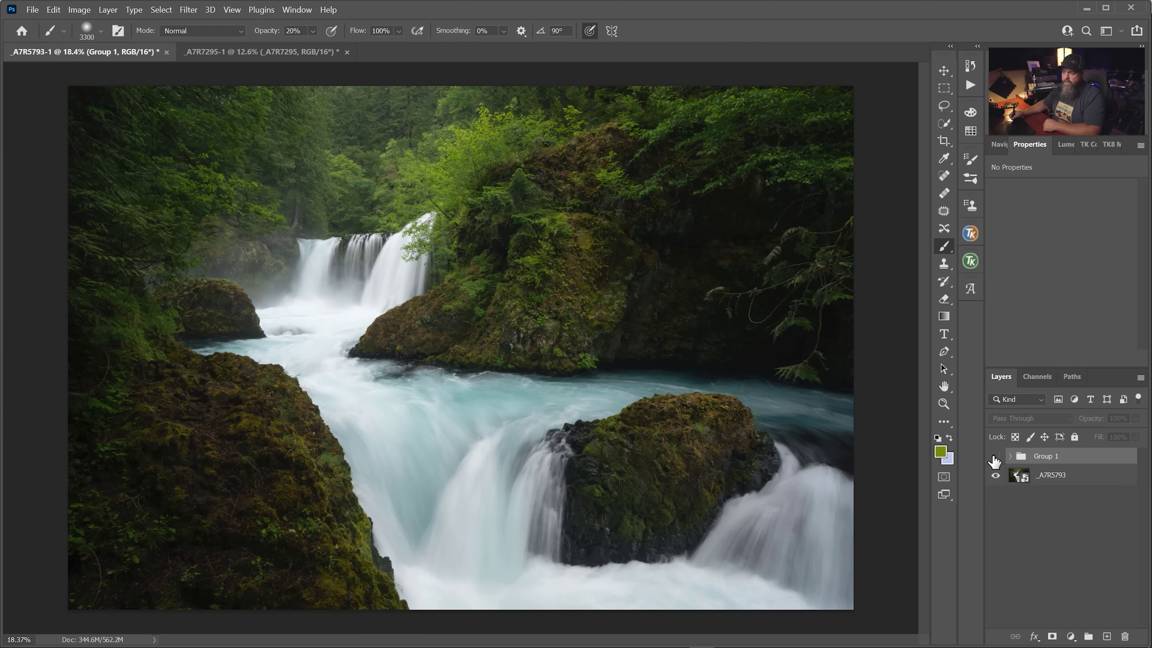
Step: Show Group 1 on the waterfall and compare its before and after views
left_click(994, 456)
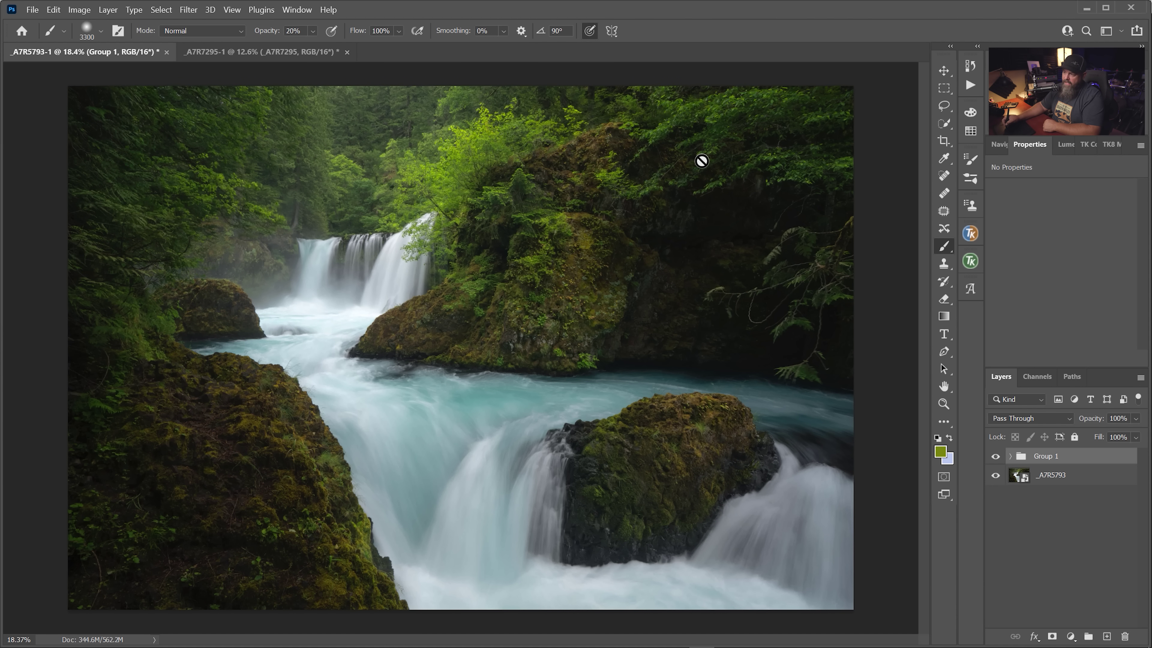
left_click(996, 457)
left_click(996, 457)
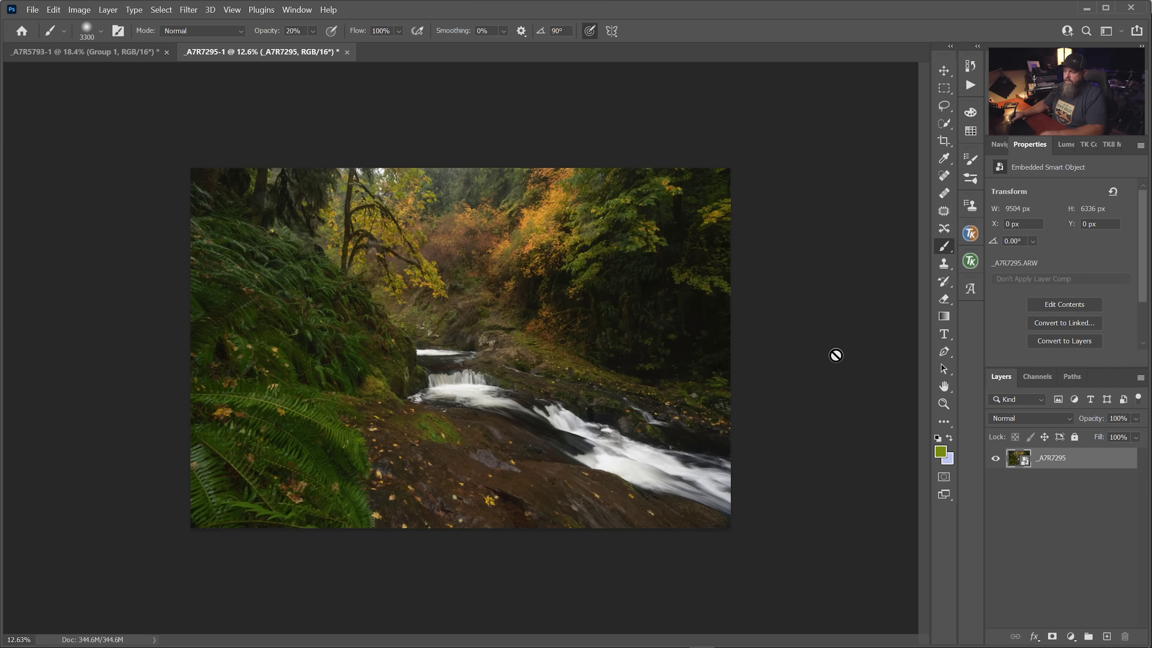
Step: Zoom into the creek photo and bring up the Lumenzia panel
key("ctrl+plus")
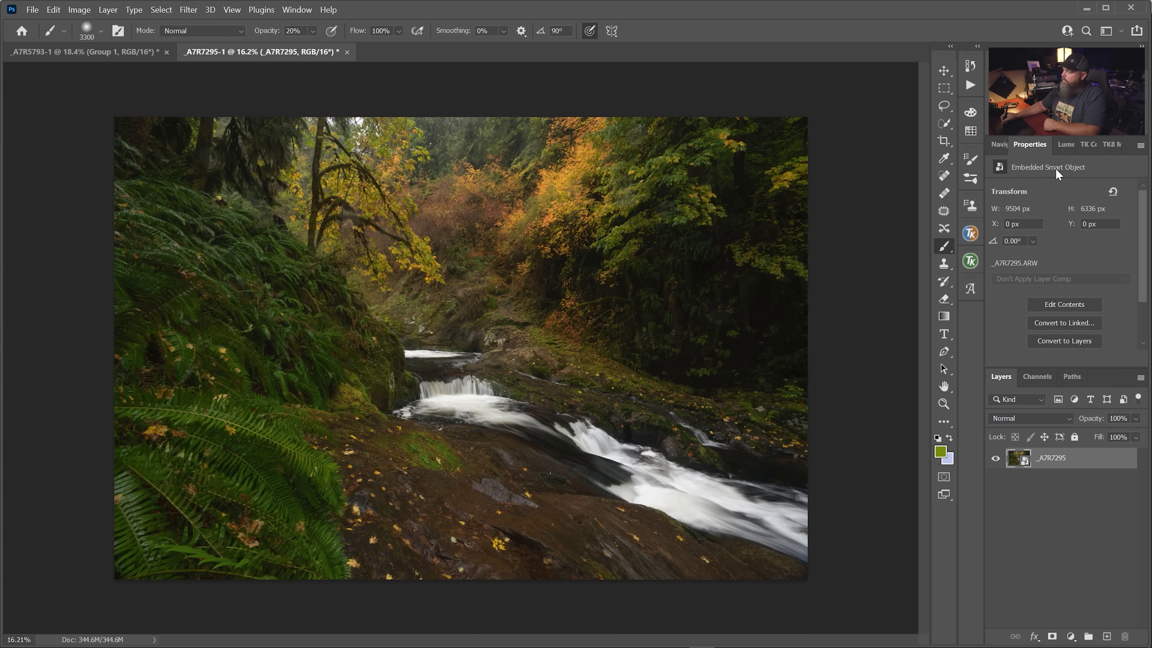
left_click(1066, 144)
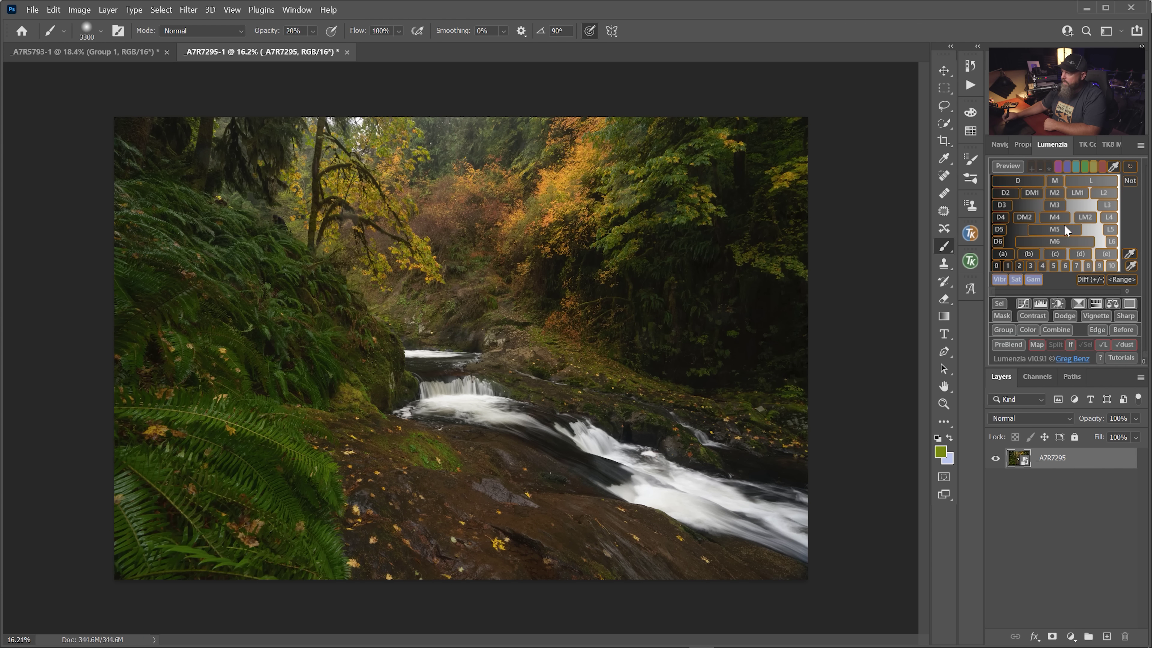
Step: Create an L Levels layer from the L2 luminosity mask and inspect its mask
left_click(1103, 189)
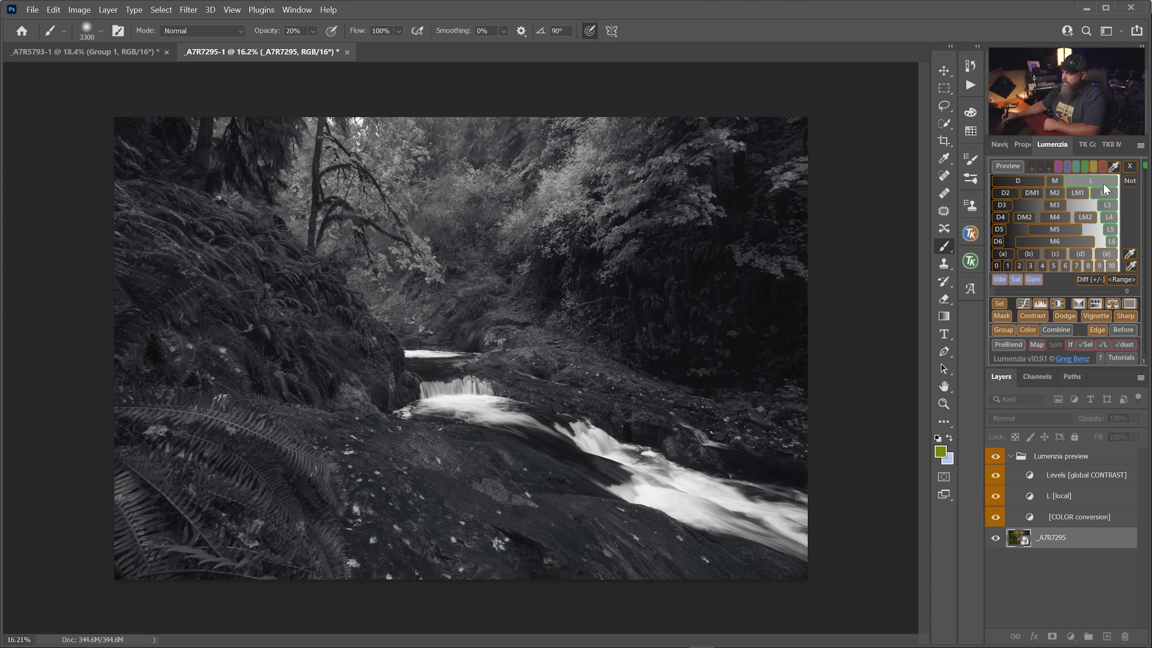
left_click(1039, 303)
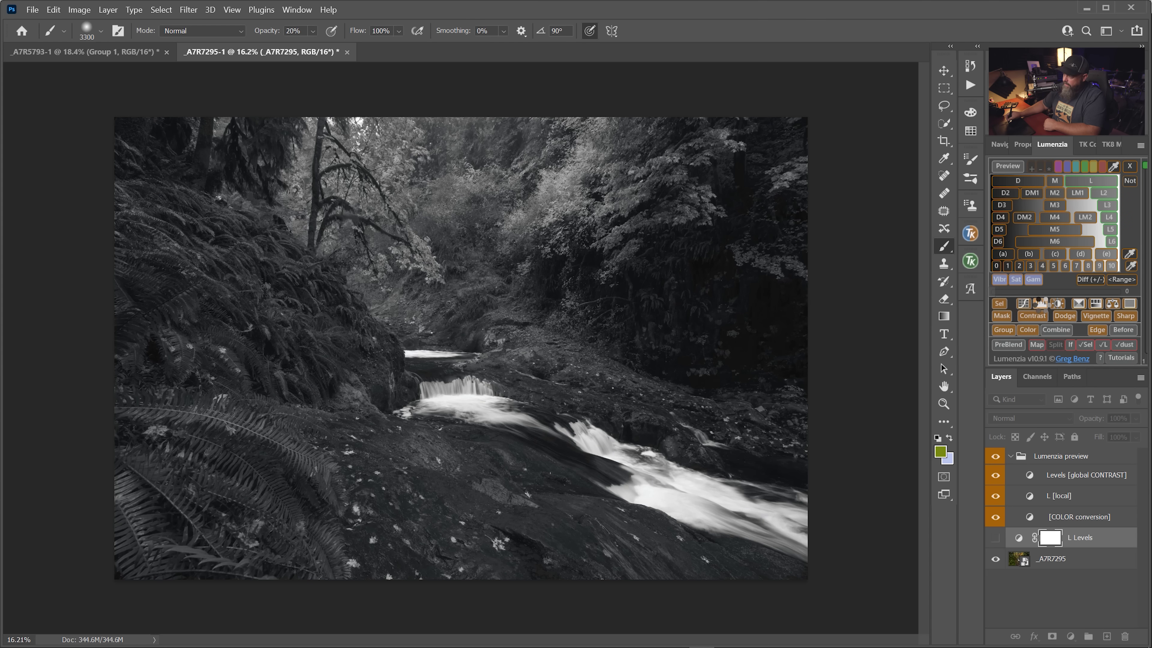
left_click(1019, 458)
left_click(1051, 458, "alt")
left_click(1016, 459)
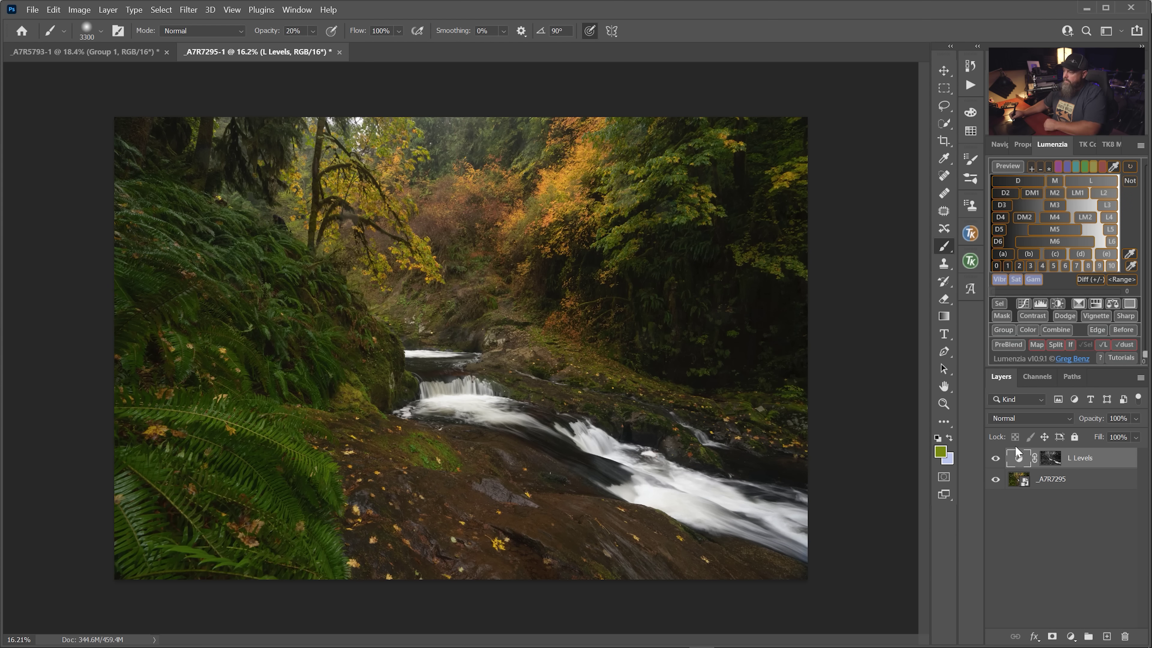
double_click(1019, 458)
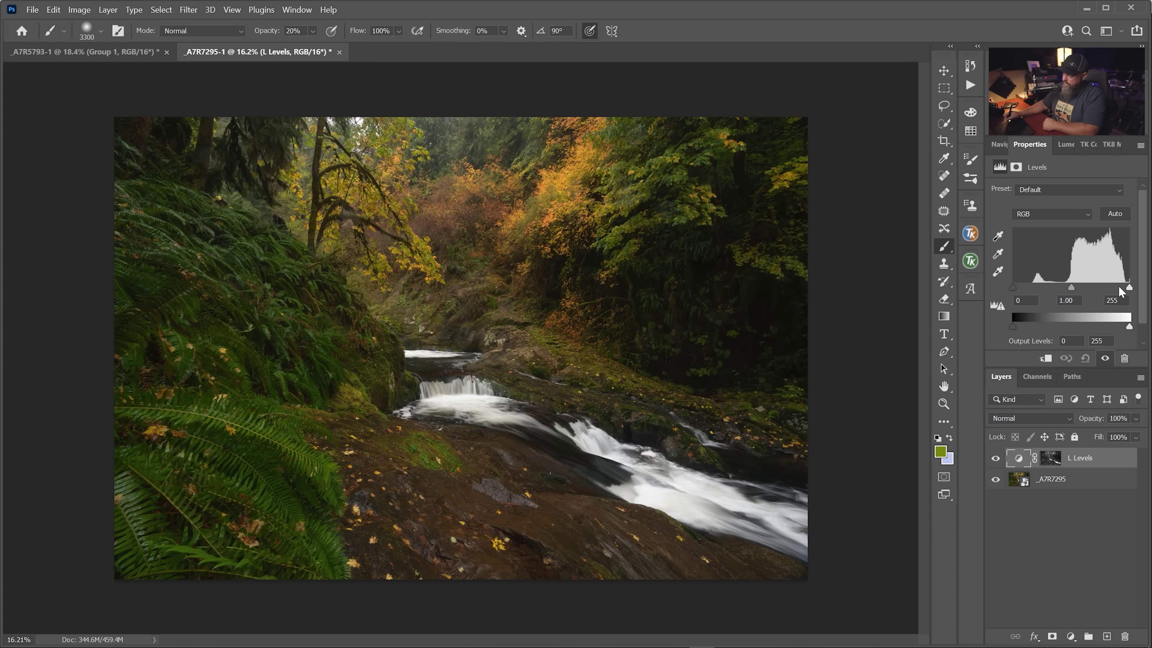
Step: Darken the masked midtones to 0.75 and compare L Levels on and off
left_click_drag(1070, 287, 1084, 288)
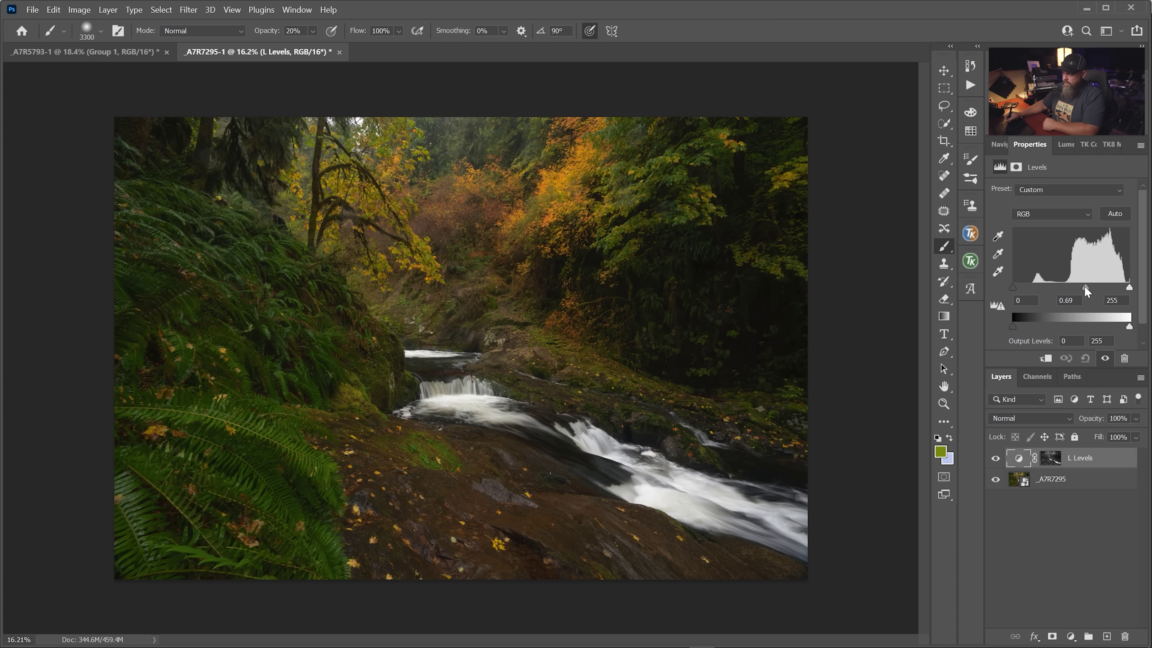
left_click_drag(1079, 287, 1082, 286)
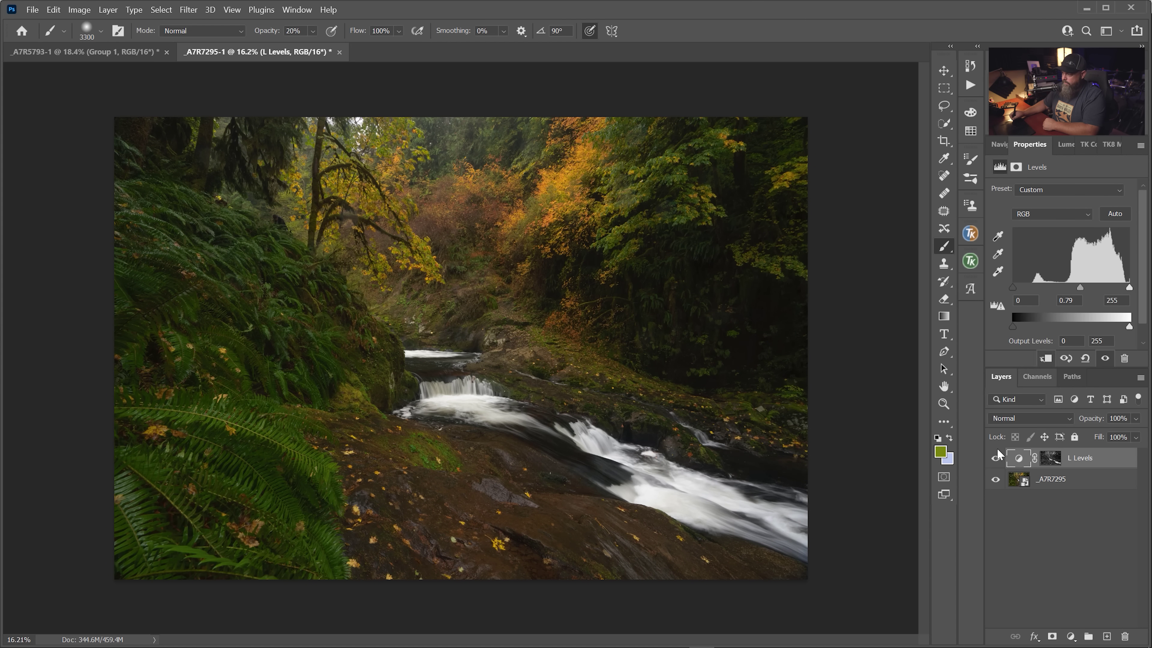
left_click(996, 458)
left_click(996, 458)
left_click(995, 459)
left_click(994, 458)
left_click(994, 459)
left_click(995, 459)
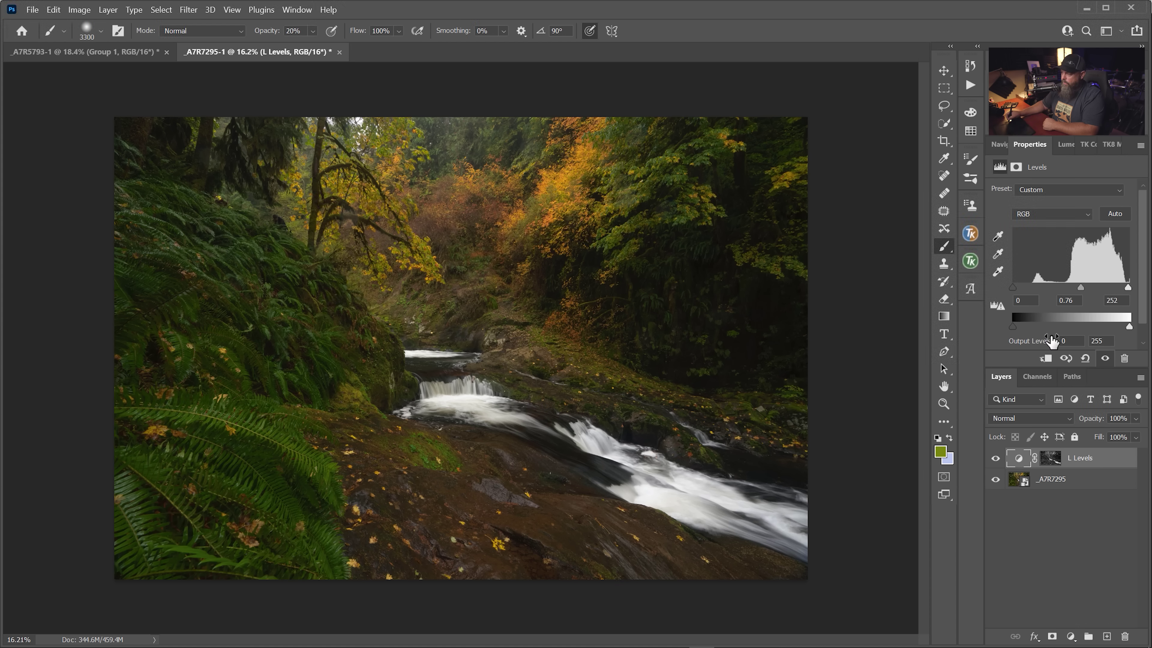
Step: Try a 214 white point, undo it, and compare L Levels again
left_click_drag(1132, 289, 1112, 286)
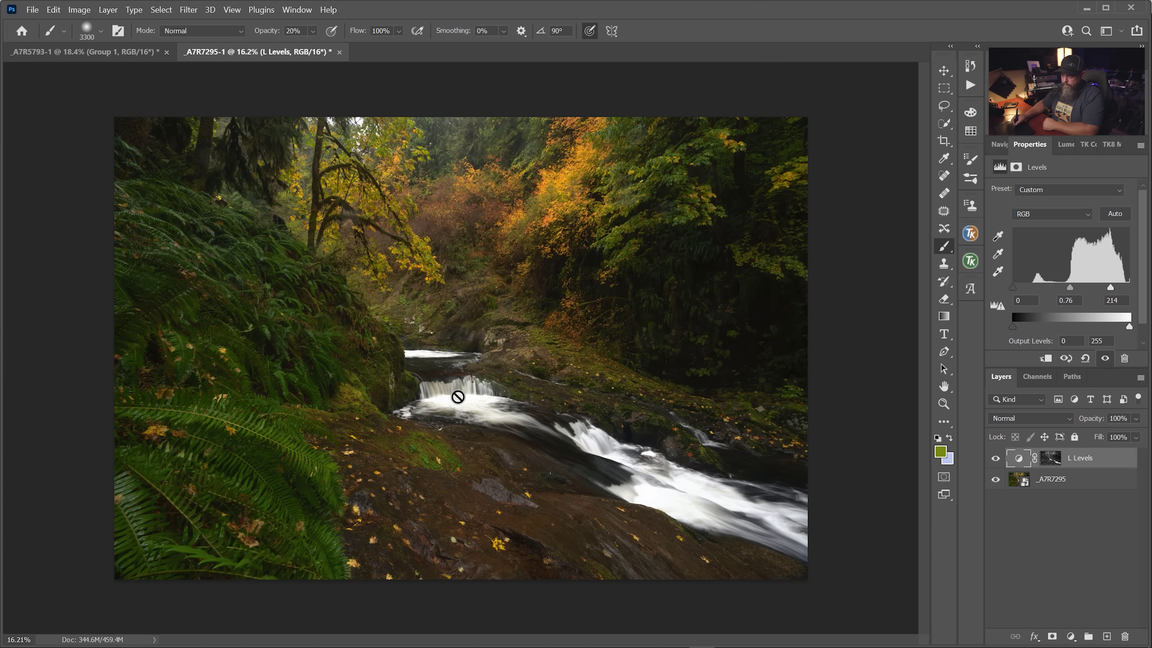
key("ctrl+z")
left_click(995, 460)
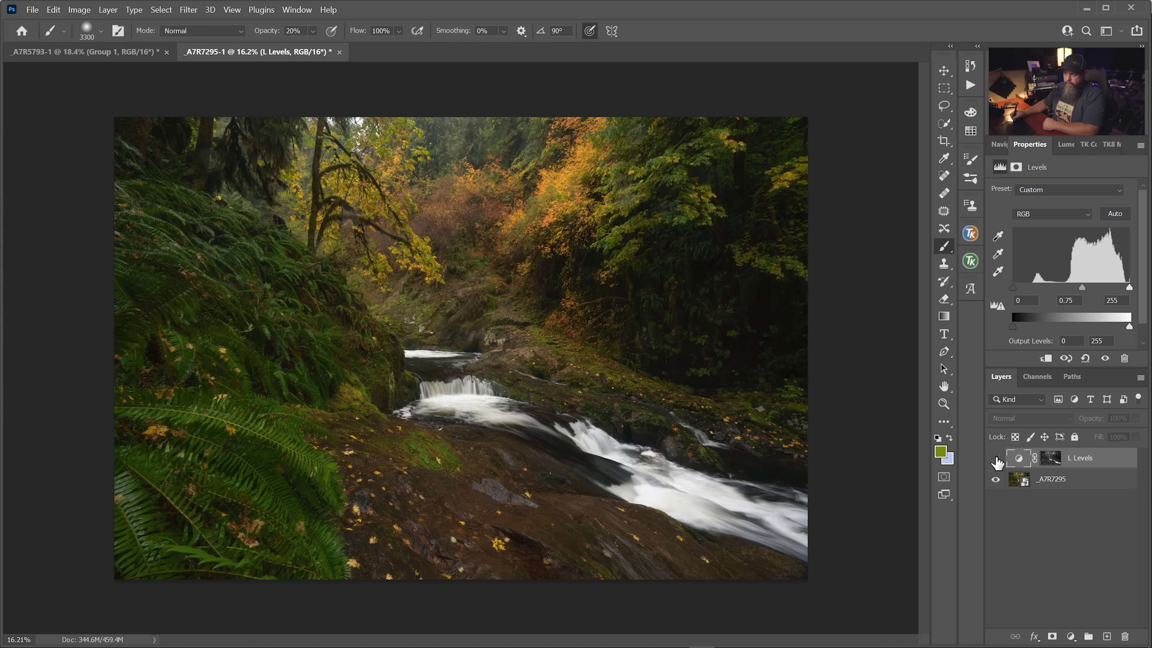
left_click(996, 459)
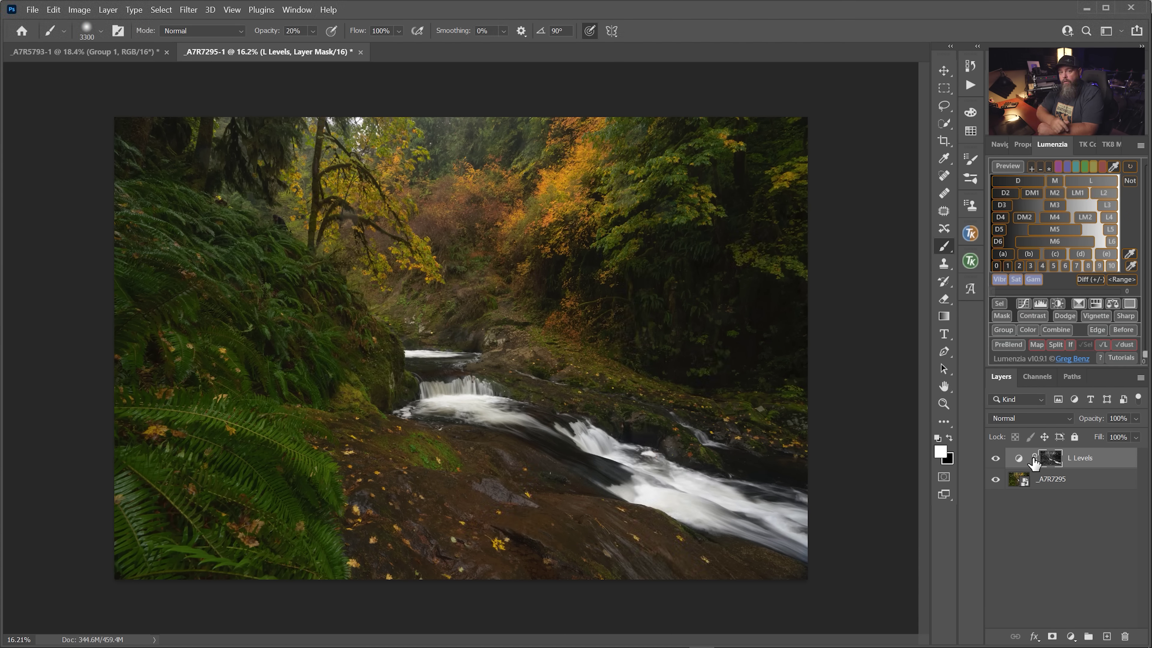
Step: Add an unmasked Levels layer above L Levels and lower its white point to about 190
left_click(1040, 302)
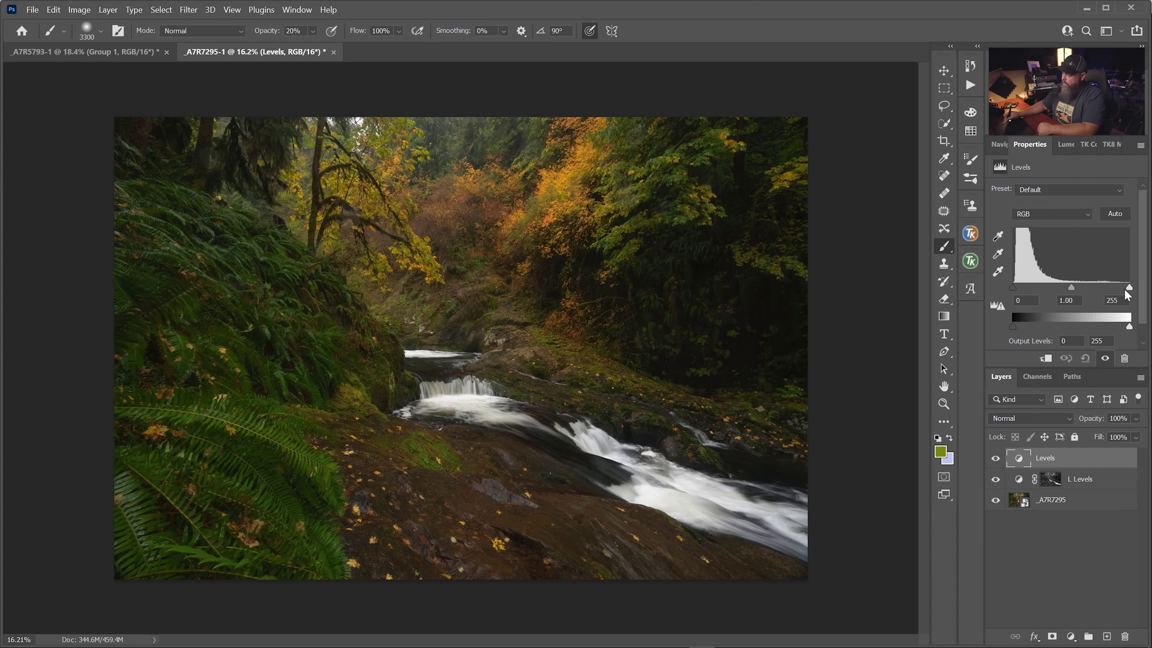
left_click_drag(1130, 289, 1103, 288)
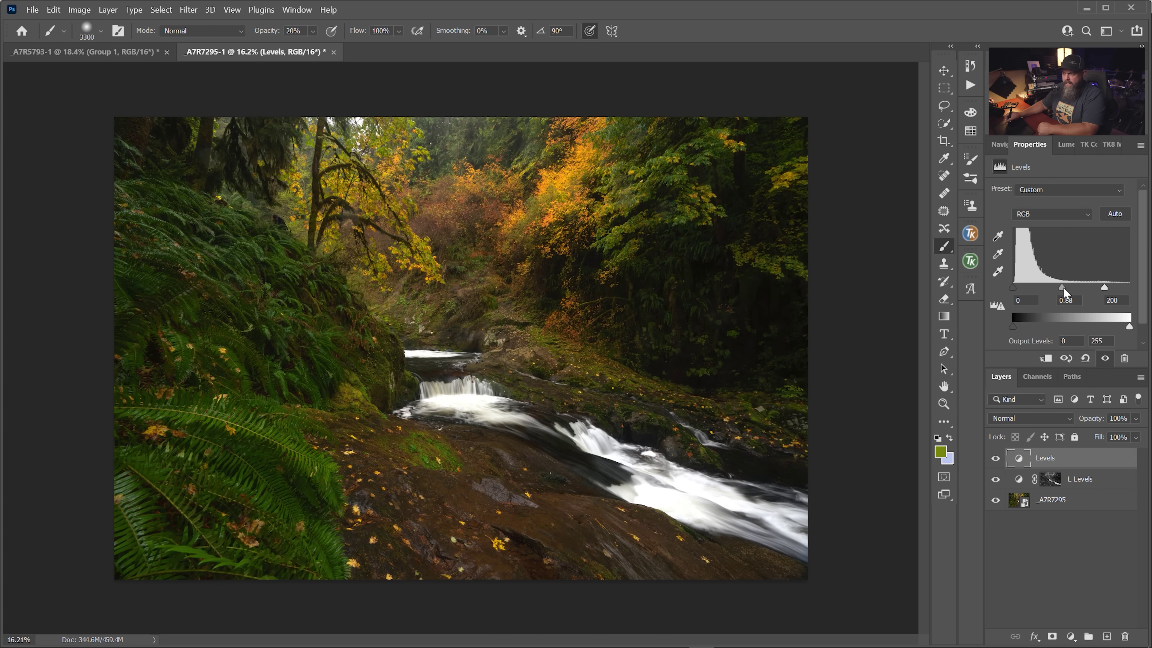
left_click_drag(1104, 288, 1099, 286)
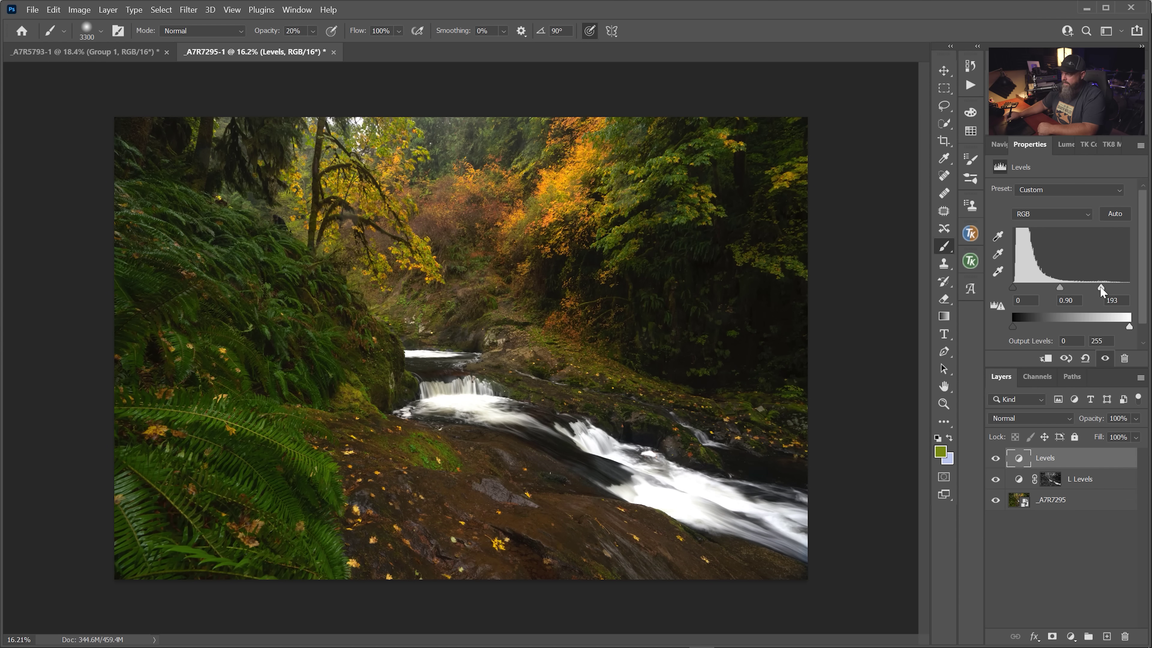
left_click(999, 458)
left_click(1001, 457)
Step: Fine-tune the new Levels layer to midtone 0.86 and white point 184, comparing before and after
left_click_drag(1058, 286, 1061, 286)
left_click(999, 458)
left_click(995, 458)
left_click(995, 458)
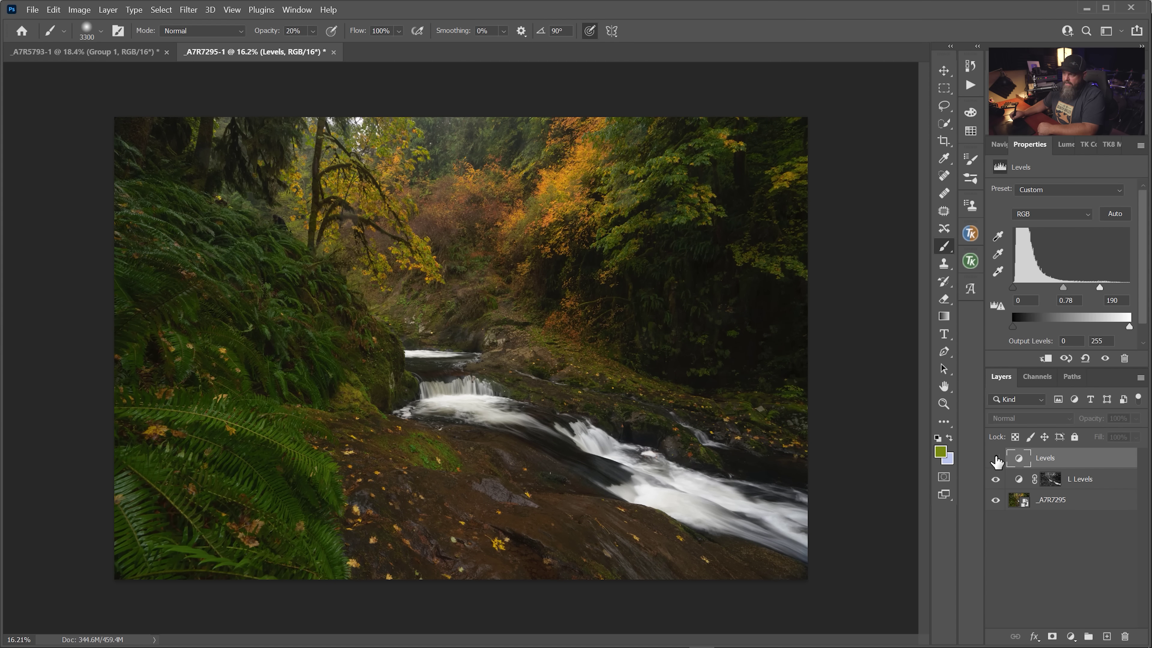
left_click(995, 458)
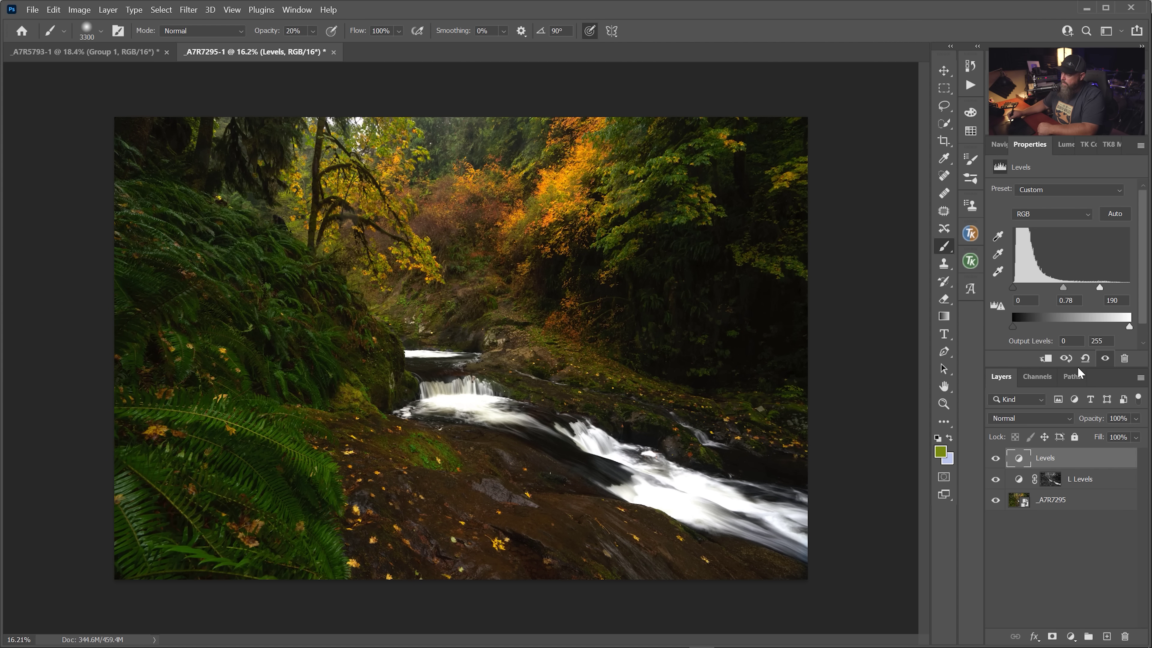
left_click_drag(1063, 286, 1061, 287)
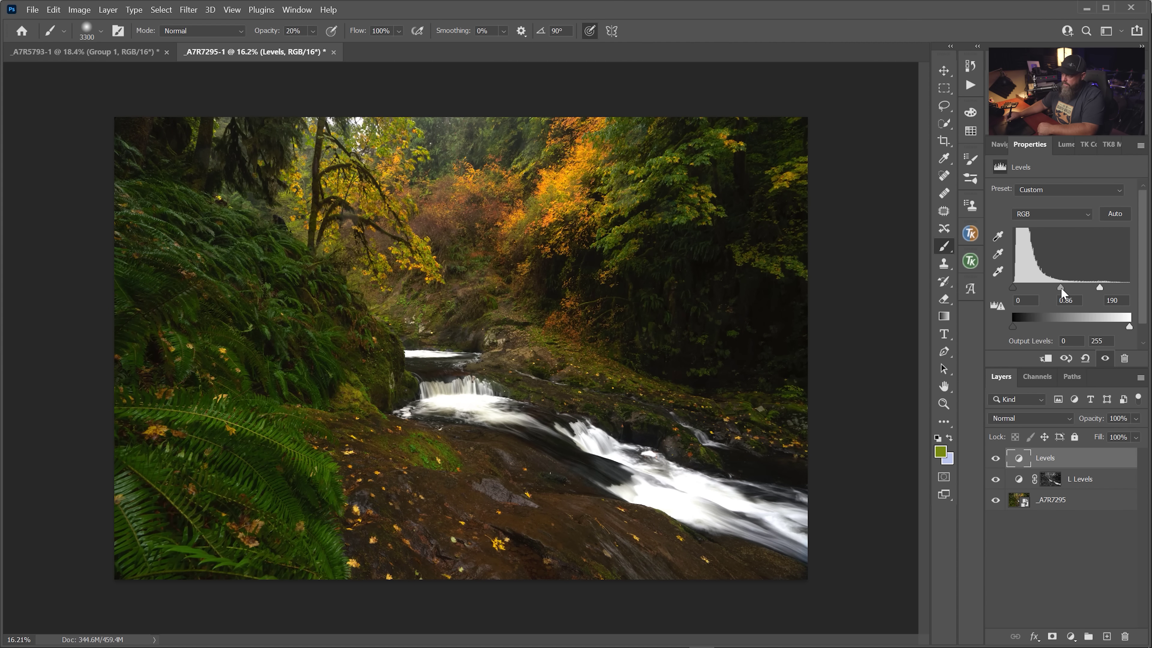
left_click(996, 459)
left_click(996, 459)
left_click_drag(1098, 287, 1096, 287)
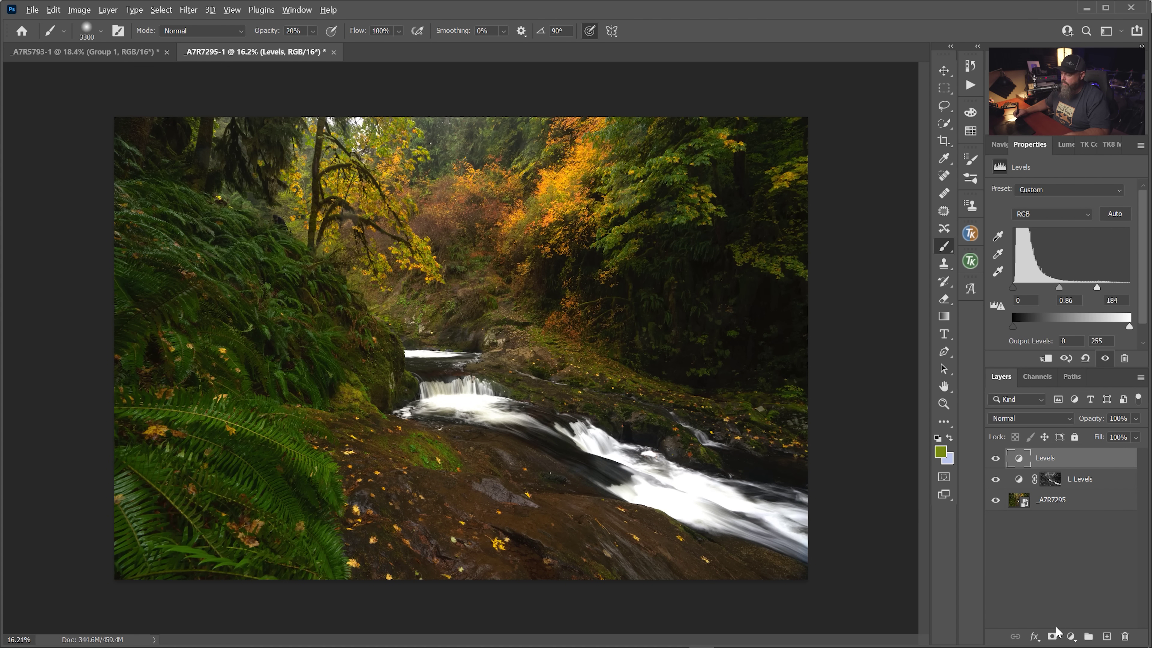
Step: Give the Levels layer a black mask, load the Lumenzia L selection, and set brush opacity to 70%
left_click(1051, 637, "alt")
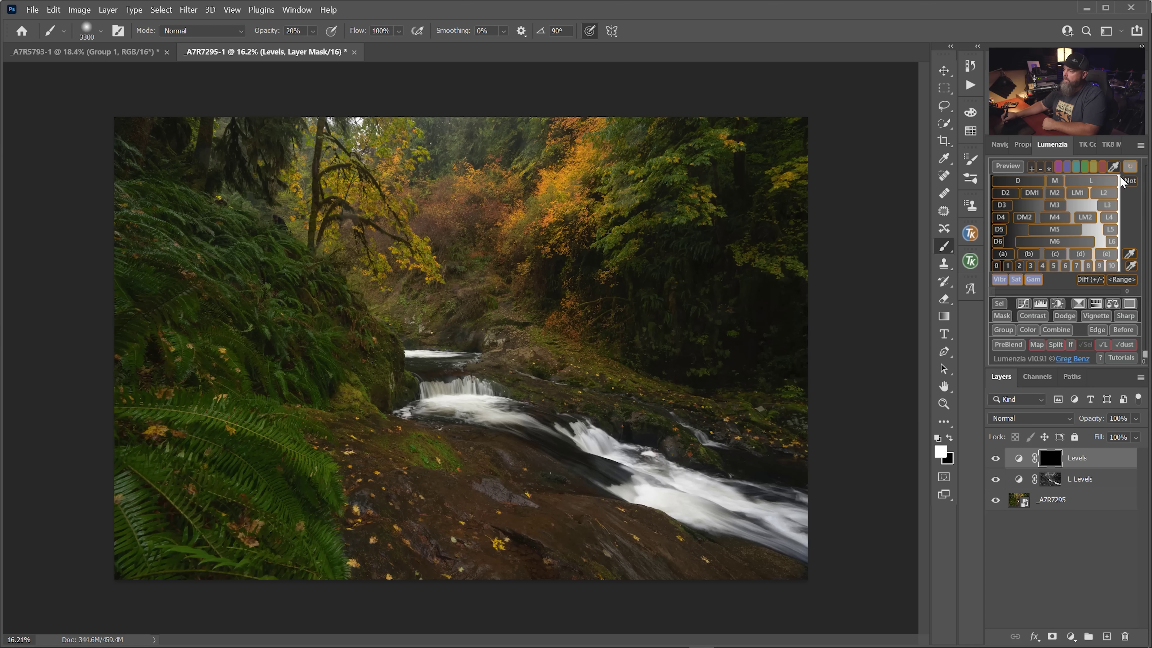
left_click(1100, 182)
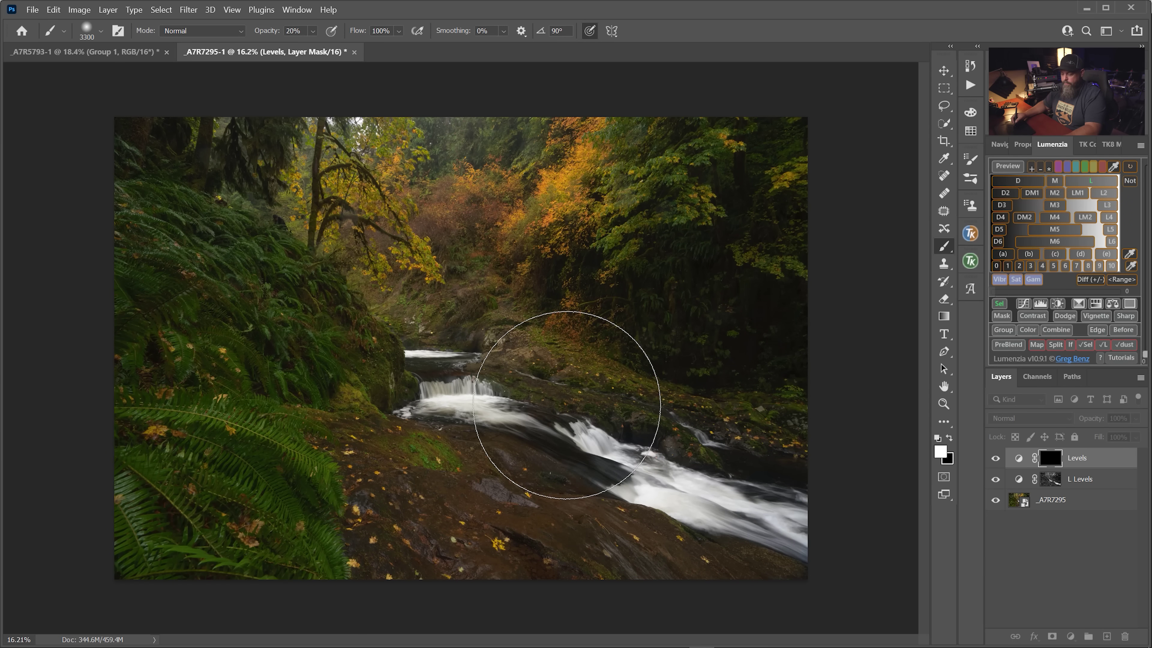
key("bracketleft")
key("7")
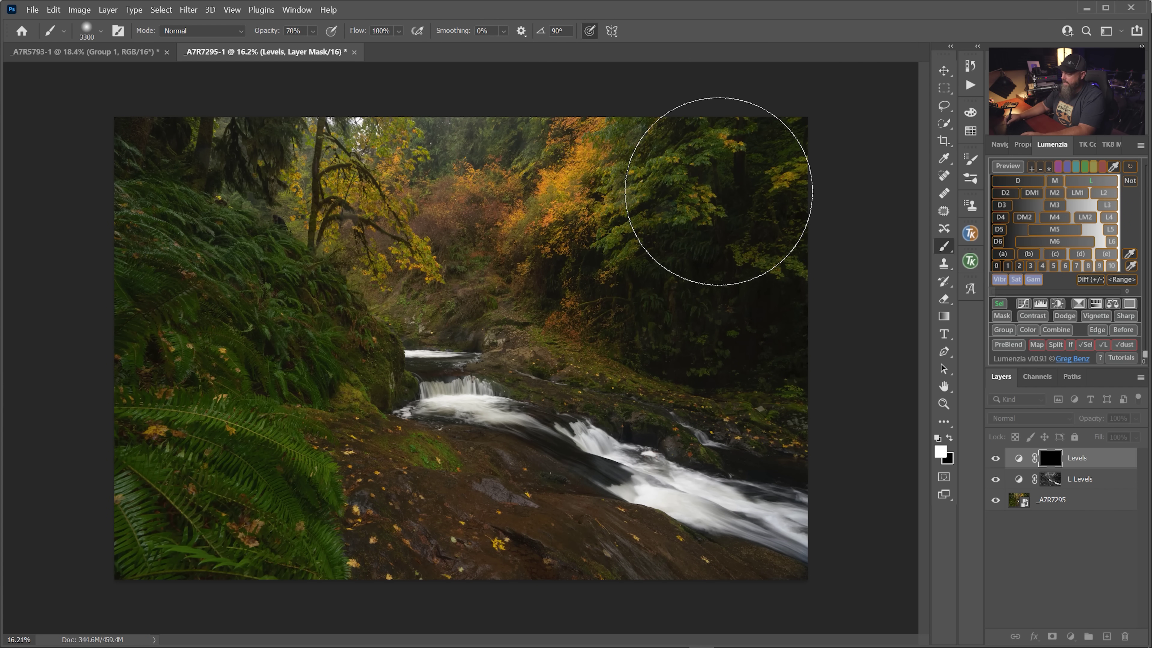
key("bracketleft")
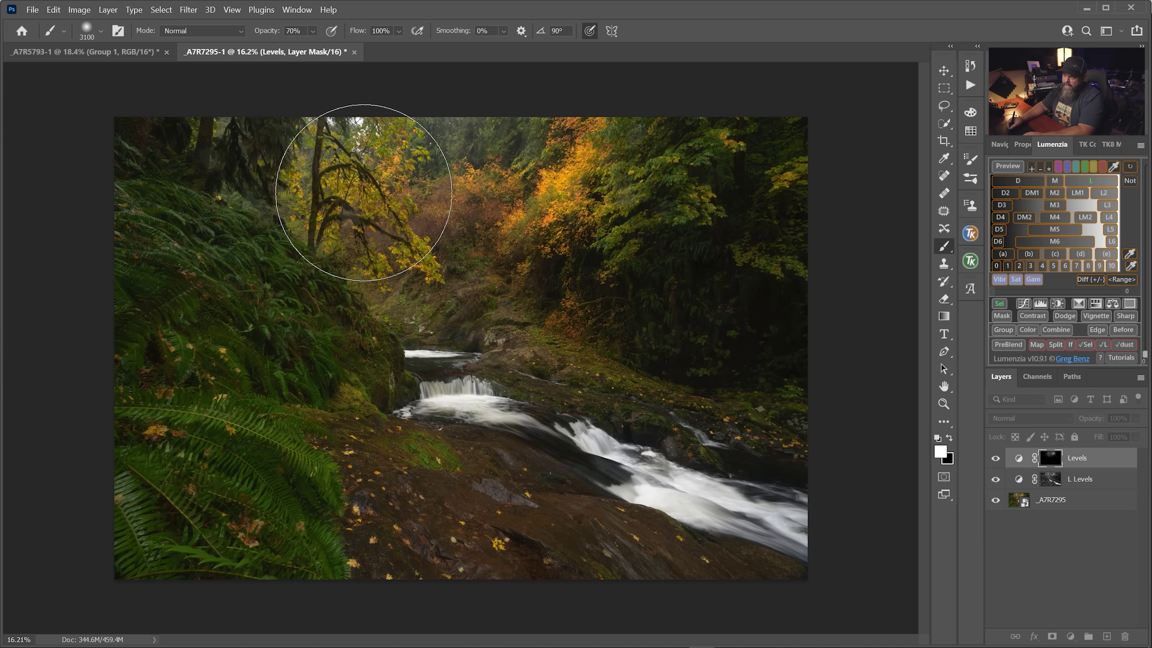
key("bracketright")
key("bracketright")
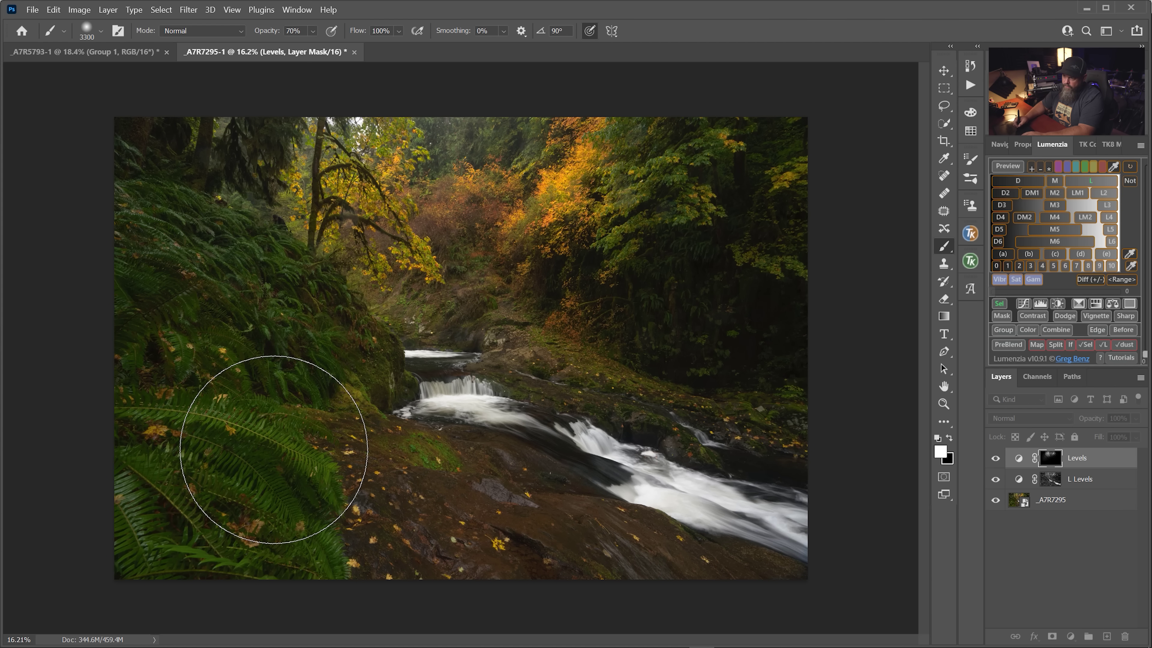
Step: Paint white on the Levels mask over the autumn trees and ferns
mouse_move(643, 219)
left_mouse_down()
mouse_move(699, 193)
mouse_move(781, 202)
left_mouse_up()
key("bracketleft")
key("bracketleft")
key("bracketleft")
key("bracketleft")
key("bracketleft")
key("bracketleft")
key("bracketleft")
key("bracketleft")
key("bracketleft")
key("bracketleft")
key("bracketleft")
key("bracketleft")
key("bracketleft")
key("bracketleft")
key("bracketleft")
key("bracketleft")
key("bracketleft")
key("bracketleft")
key("bracketleft")
key("bracketleft")
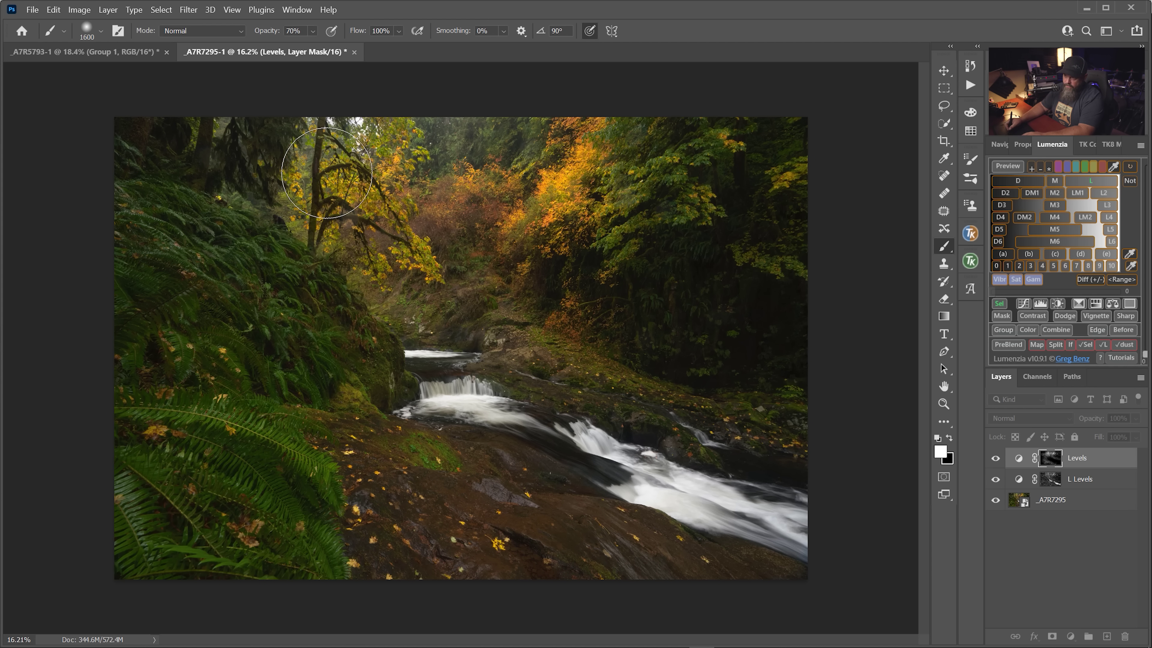
key("bracketright")
key("bracketright")
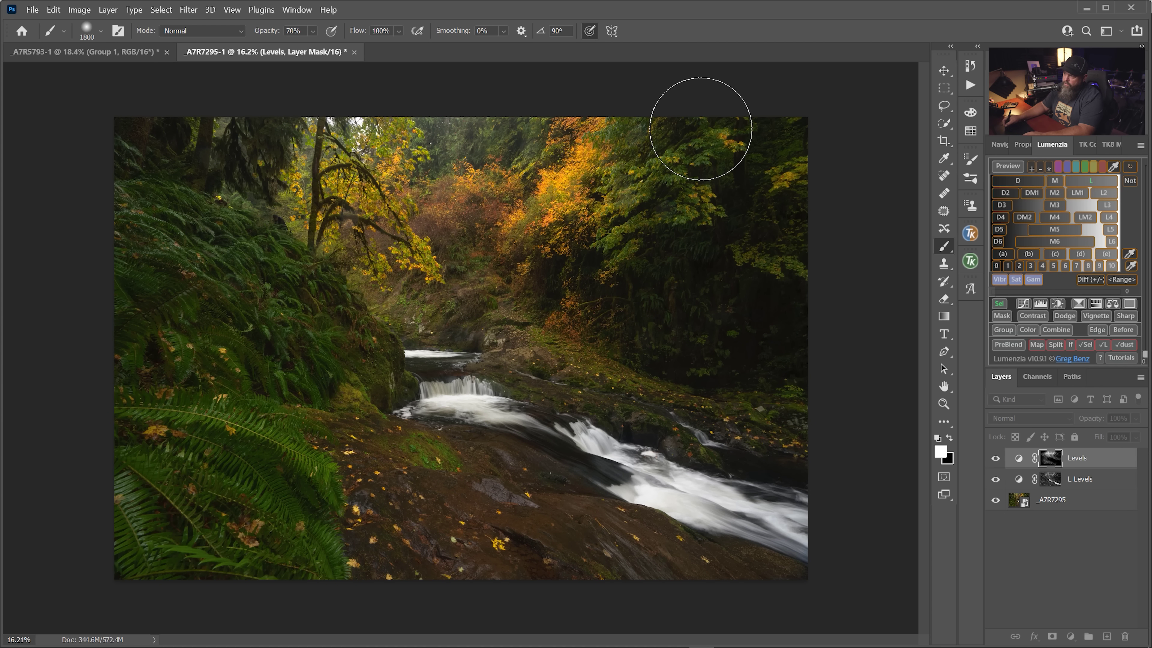
key("bracketright")
key("bracketright")
key("bracketright")
key("bracketright")
key("bracketright")
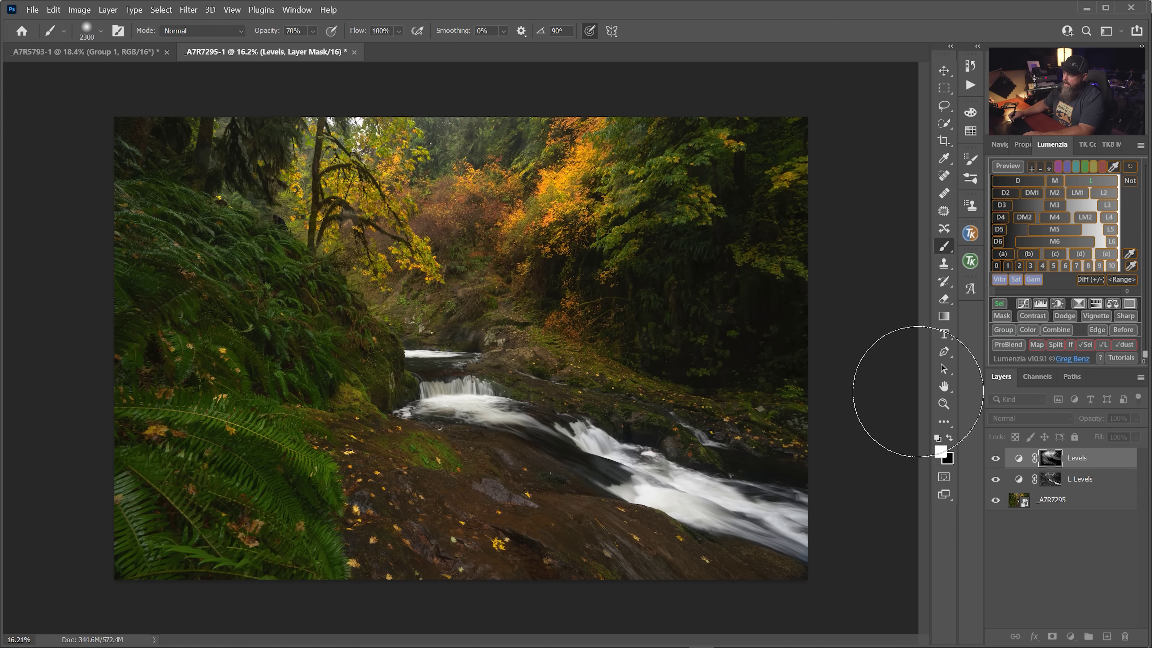
Step: Toggle the Levels brightening to compare, then view its mask in greyscale and return to colour
left_click(995, 459)
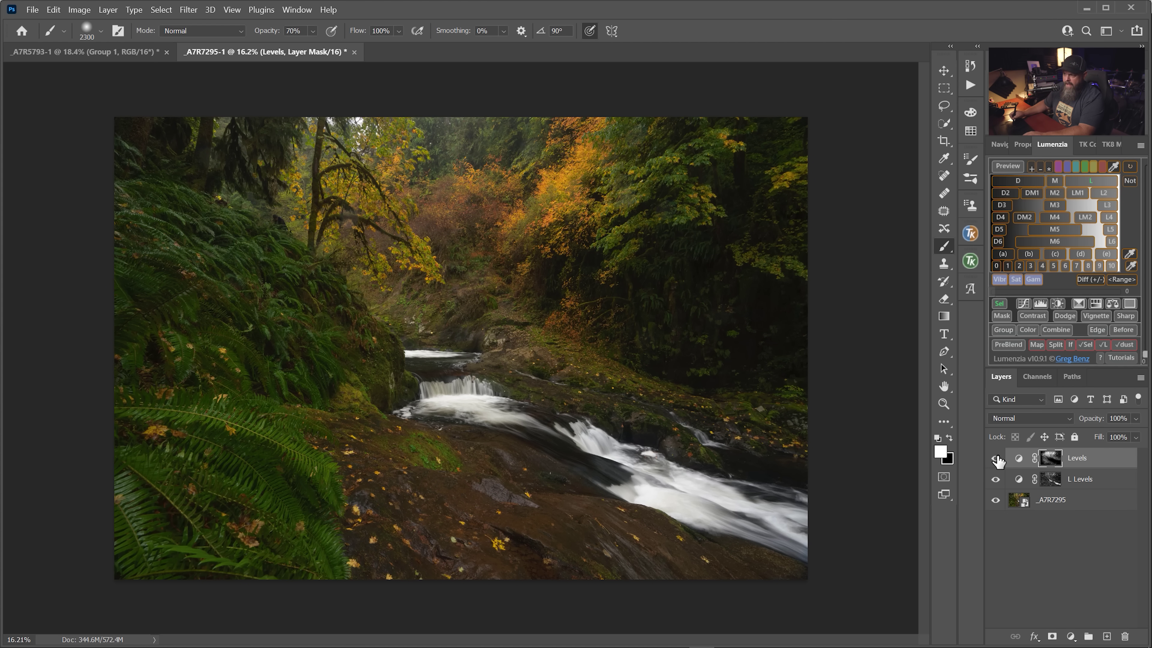
left_click(996, 458)
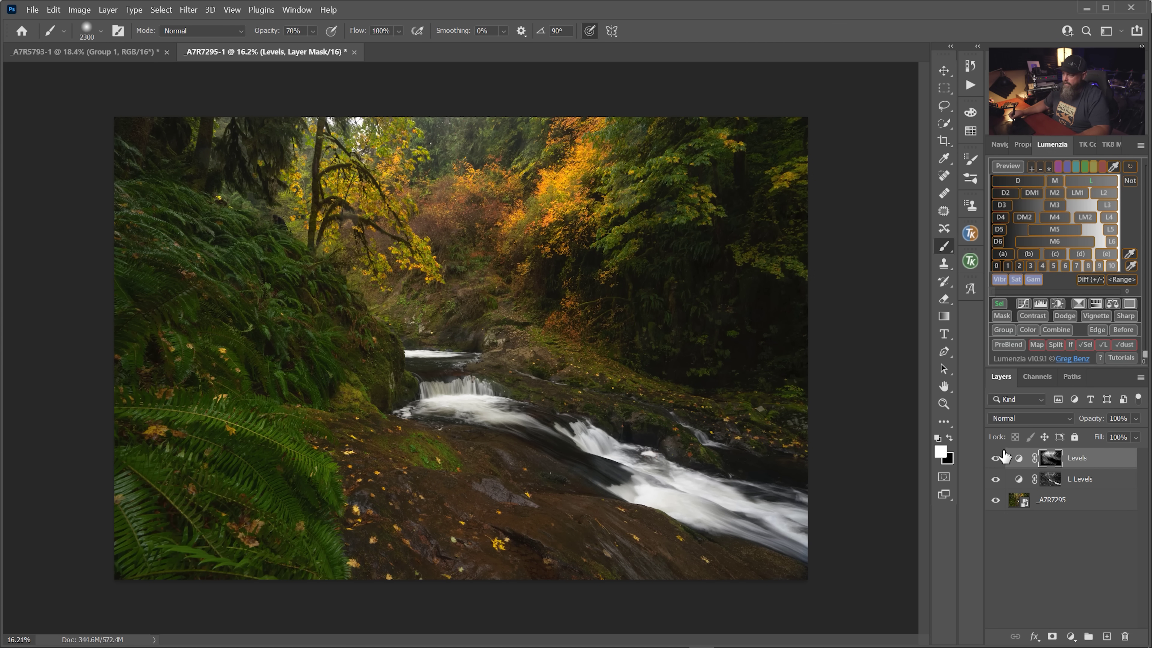
left_click(1048, 460, "alt")
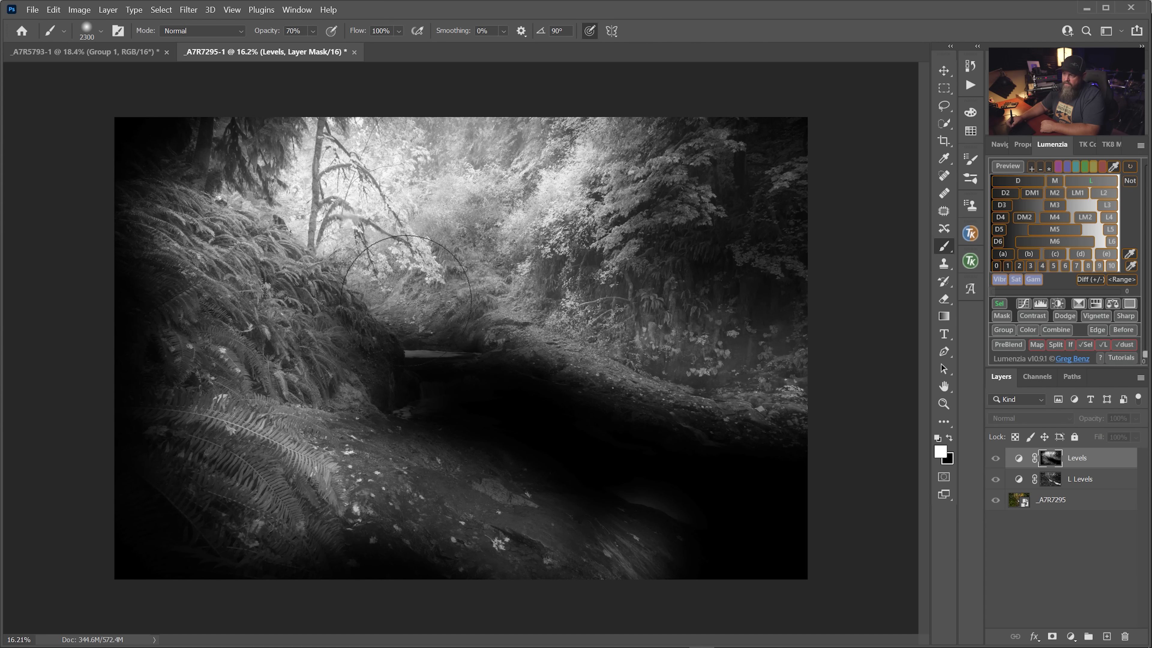
left_click(1019, 459)
Step: Zoom into the waterfall and set a 100 px black brush
scroll(476, 347, "up", 6)
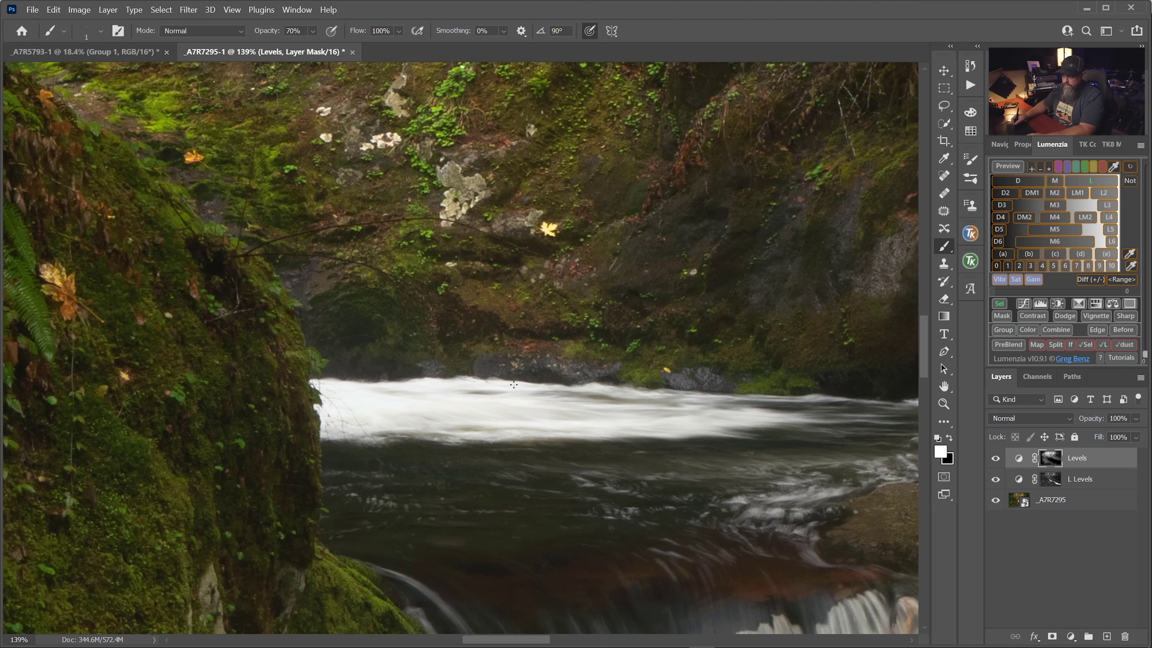
right_click(501, 401)
double_click(551, 489)
key("x")
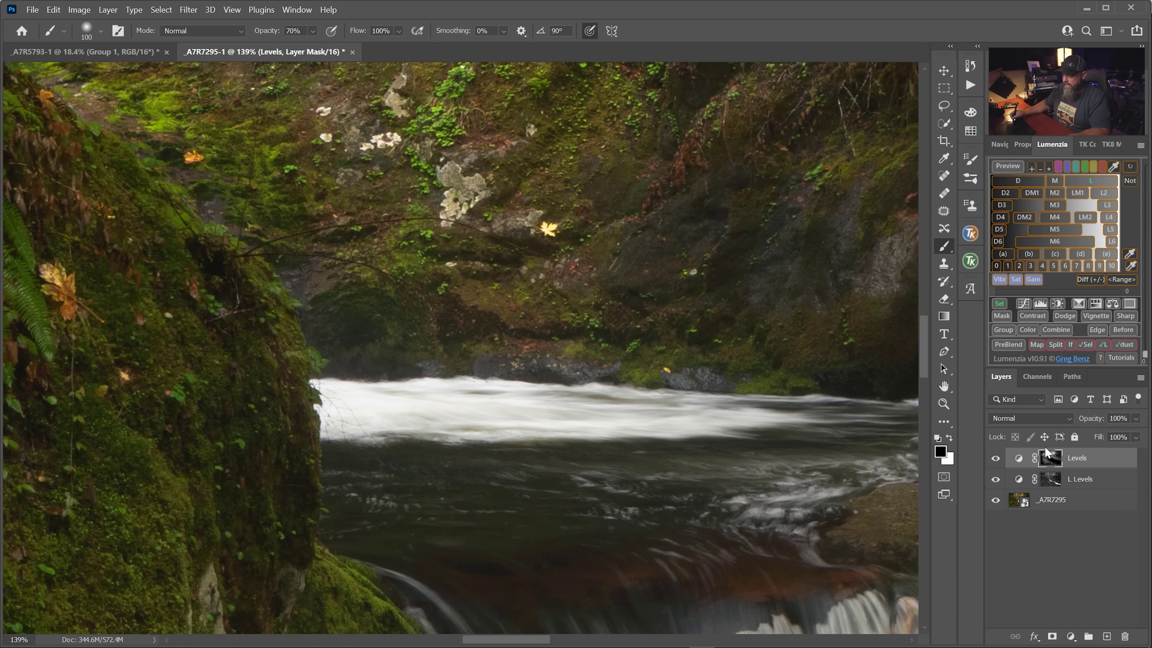
Step: View the Levels mask and paint the bright water band black up to the cliff edge
left_click(1050, 459, "alt")
mouse_move(326, 390)
left_mouse_down()
mouse_move(360, 417)
mouse_move(849, 450)
left_mouse_up()
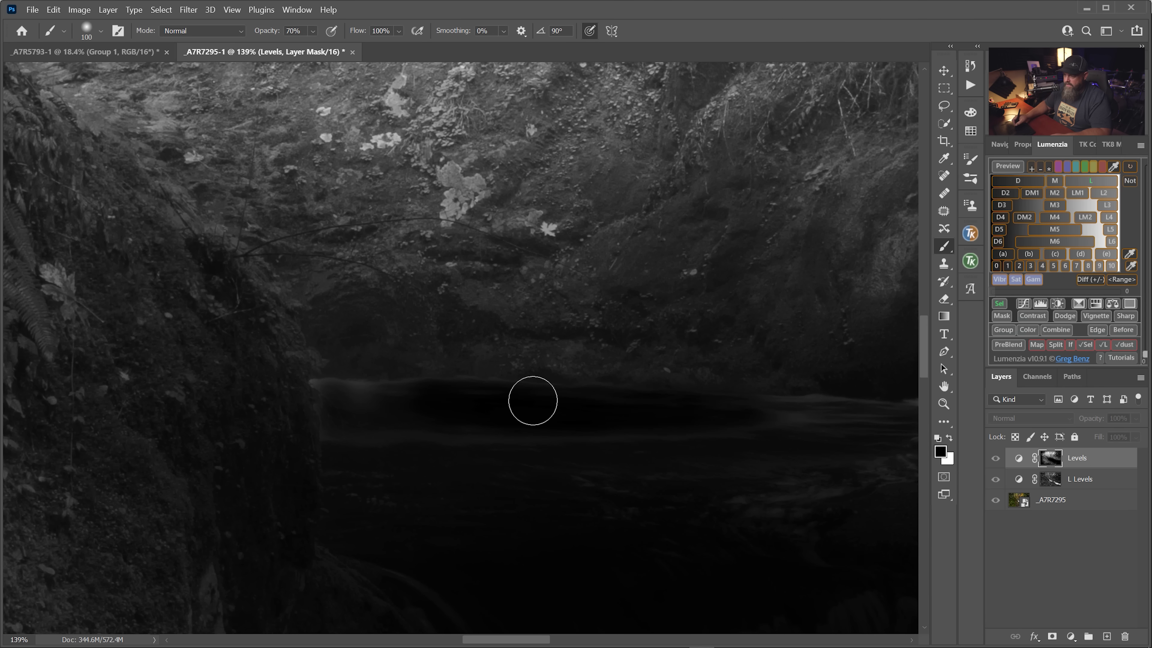
left_click_drag(584, 404, 328, 385)
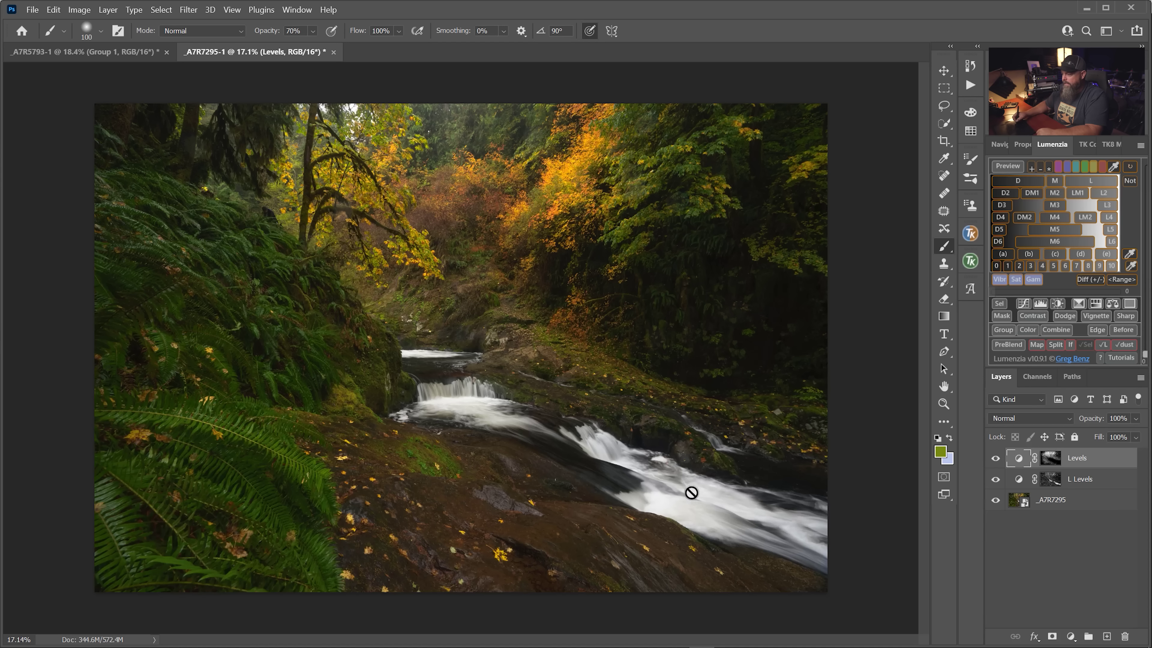
left_click(688, 488)
key("Return")
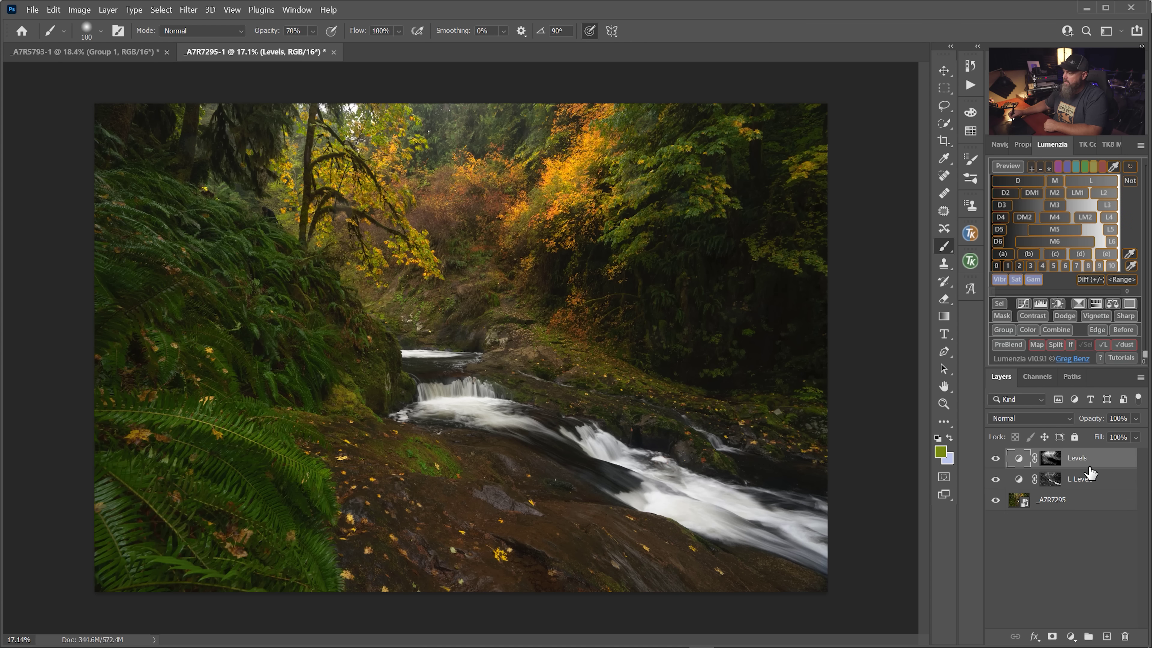
Step: Add a Brightness/Contrast adjustment layer with Brightness set to -51
left_click(1058, 305)
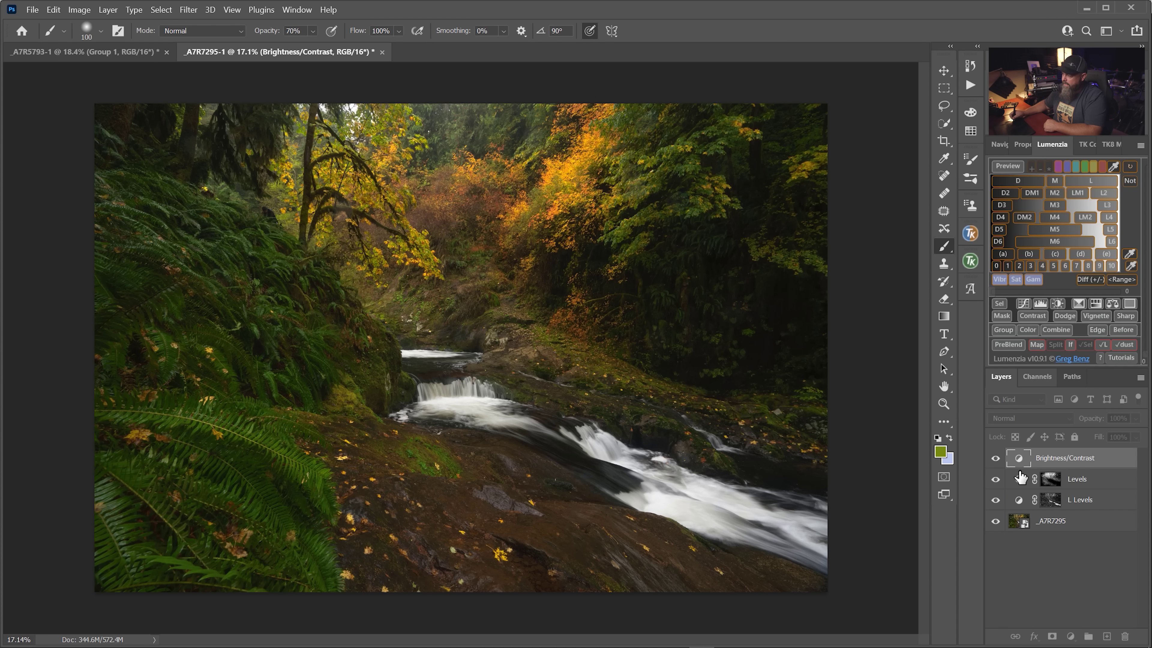
left_click(1019, 459)
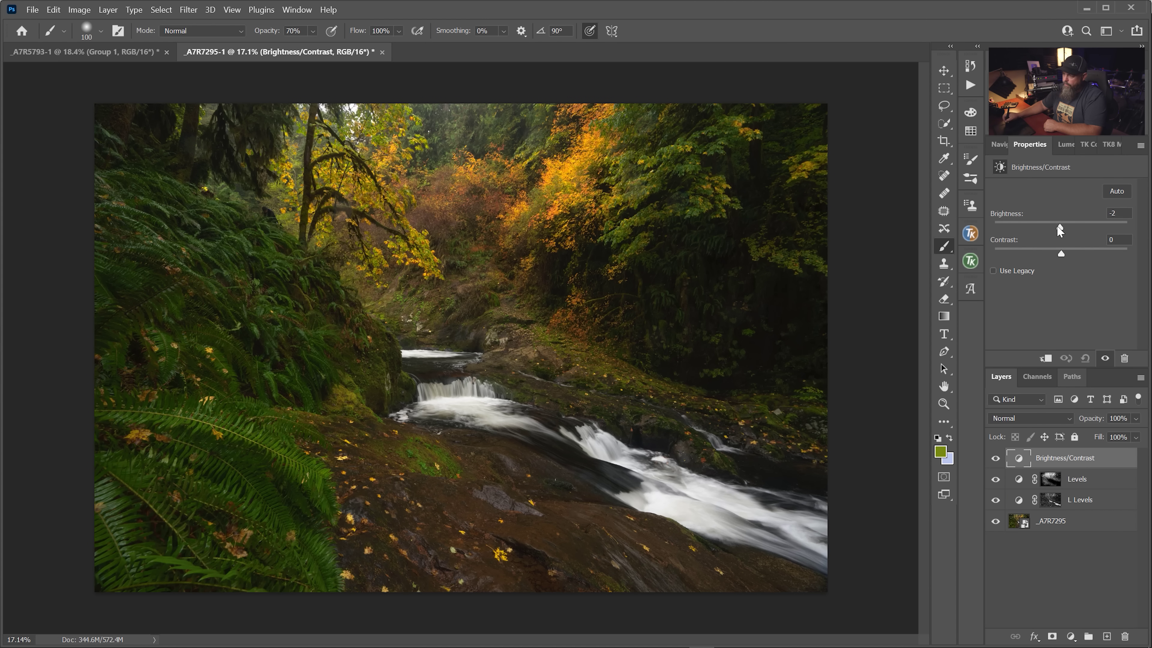
left_click_drag(1061, 226, 1037, 224)
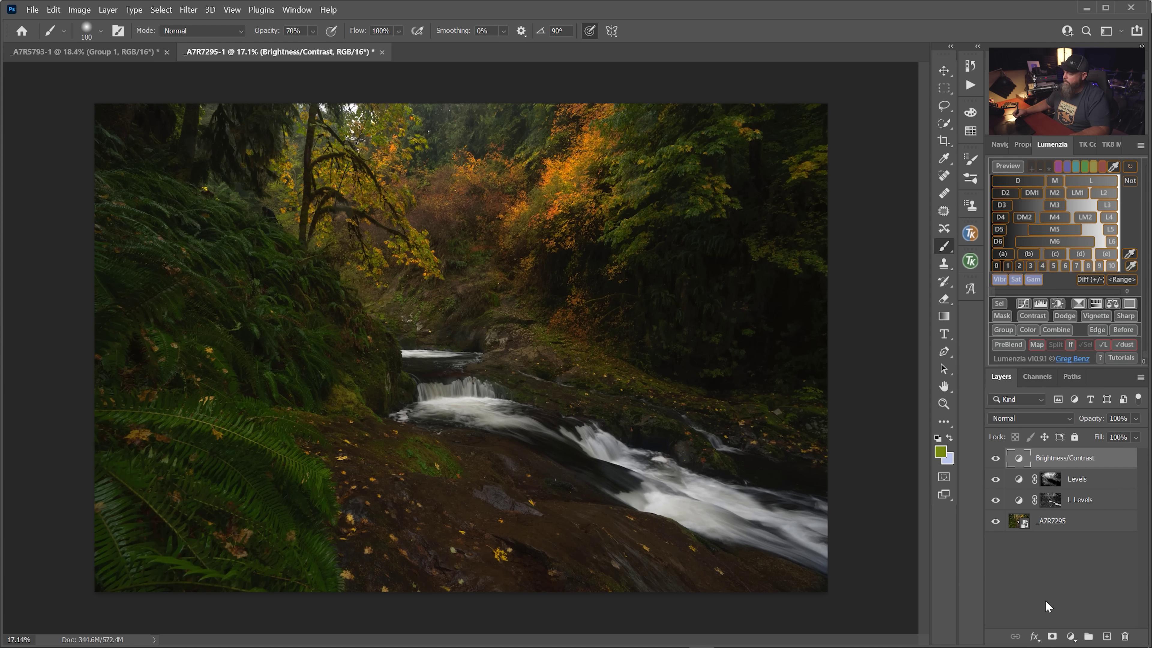
Step: Give it a black mask, load the Lumenzia L selection, and paint white over the lower-right water
left_click(1052, 637, "alt")
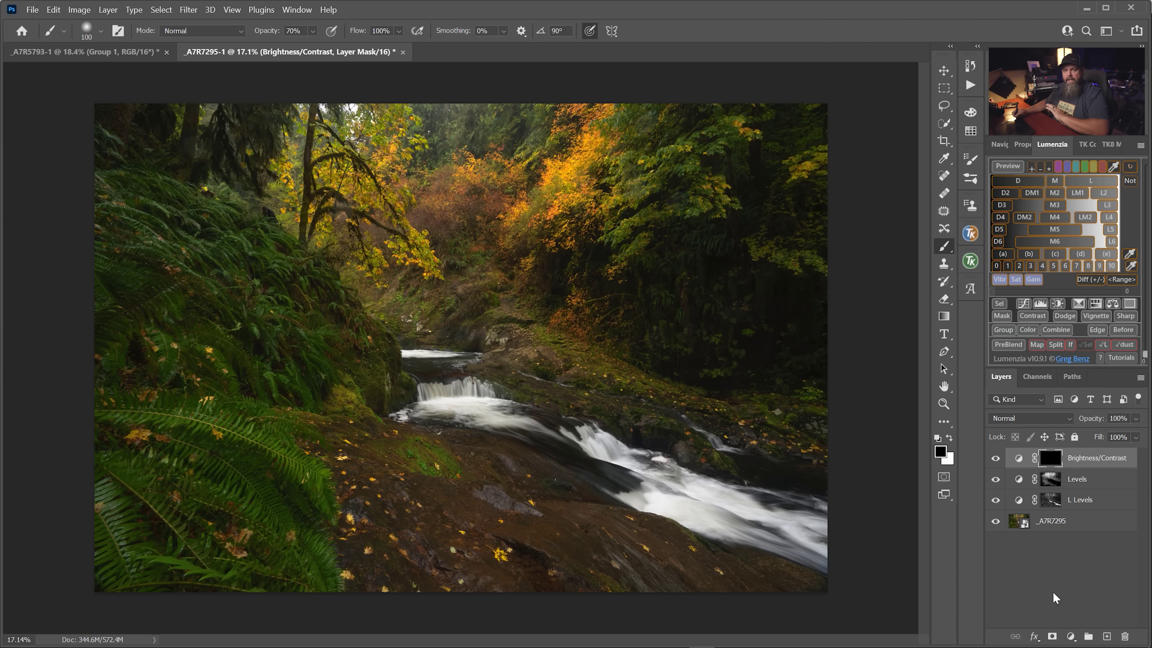
left_click(1106, 184)
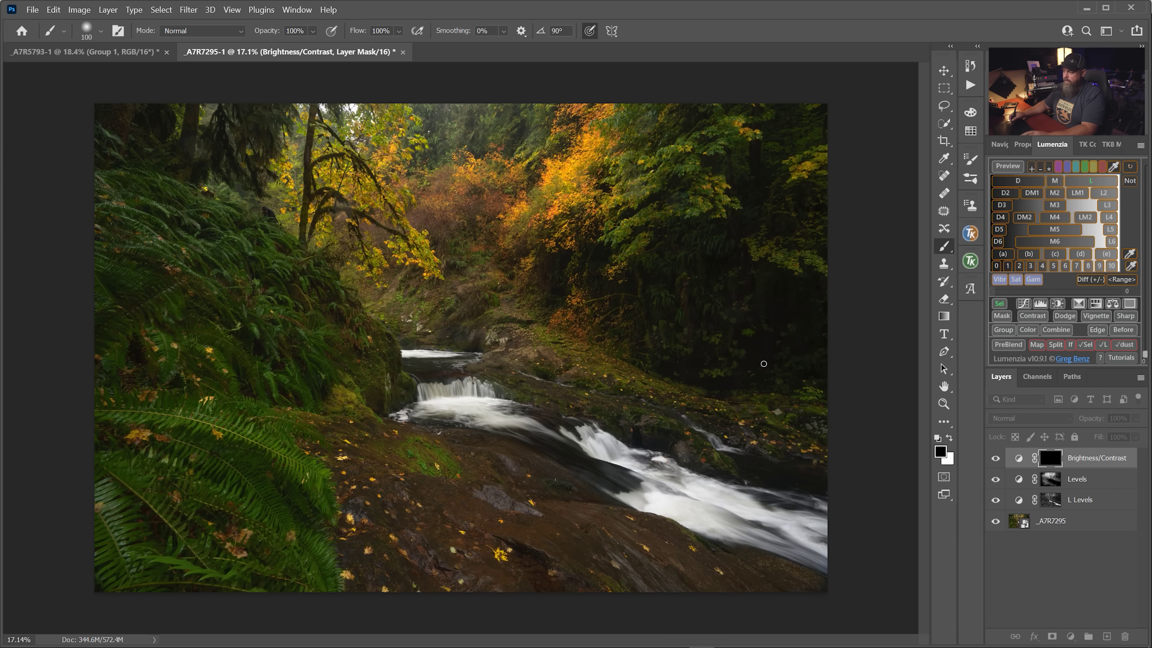
key("bracketright")
key("bracketright")
key("bracketright")
key("bracketright")
key("bracketright")
key("bracketright")
key("bracketright")
key("bracketright")
key("x")
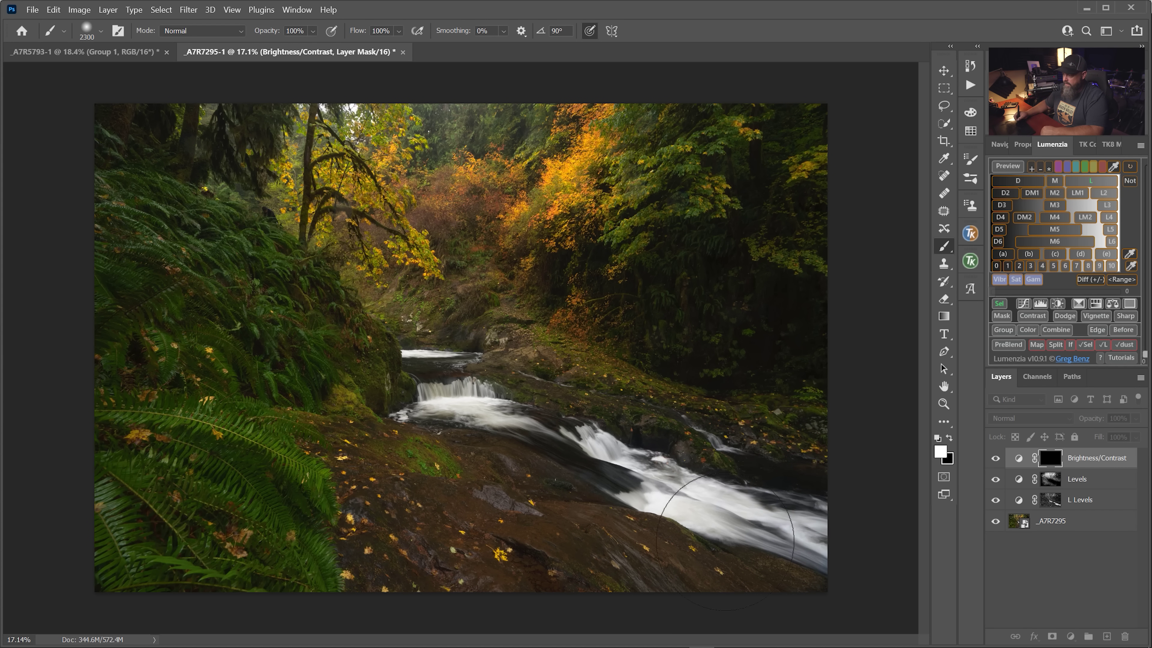
left_click_drag(725, 540, 766, 535)
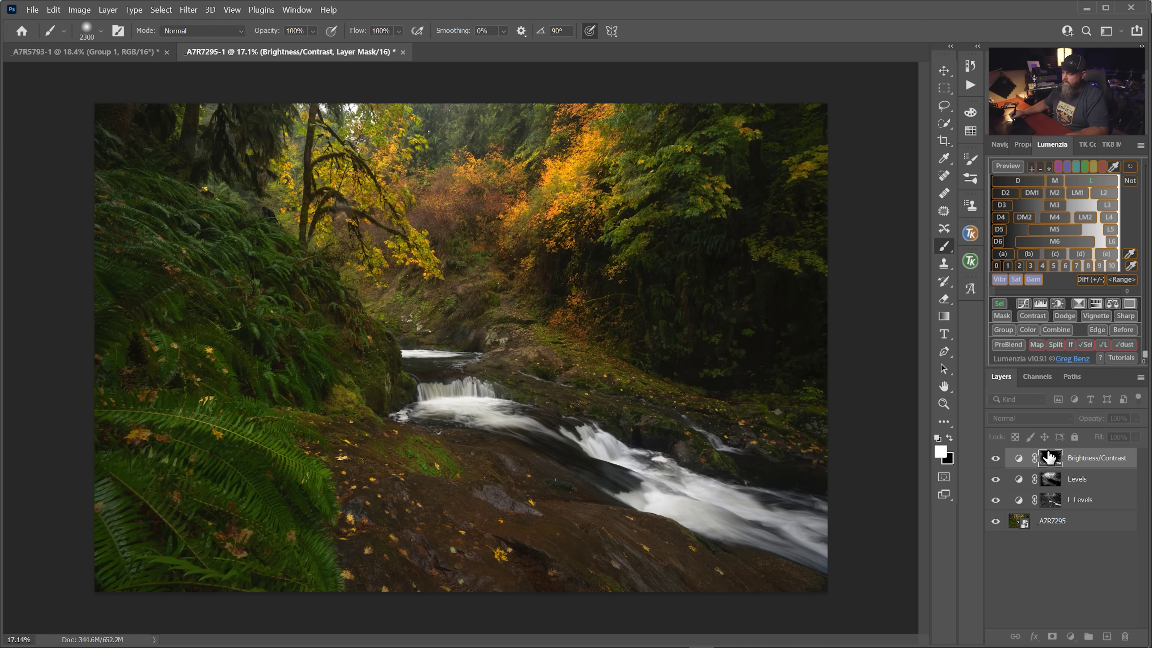
Step: View the Brightness/Contrast mask, then toggle the darkening off and on to compare
left_click(1050, 460, "alt")
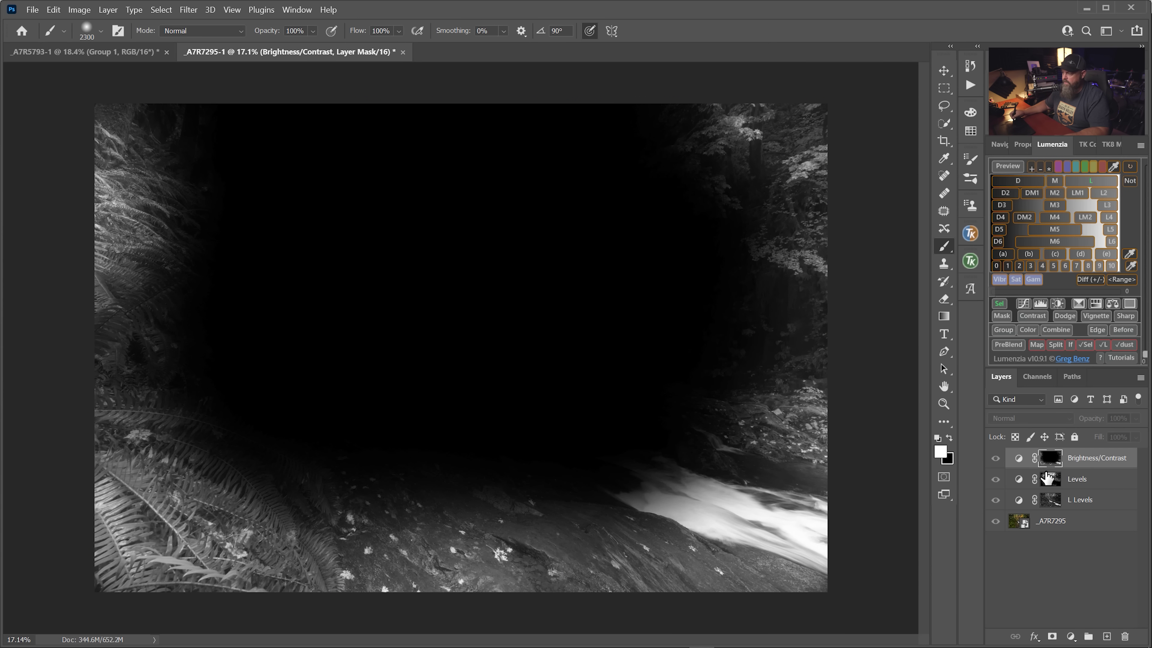
left_click(1018, 459)
left_click(996, 460)
left_click(999, 458)
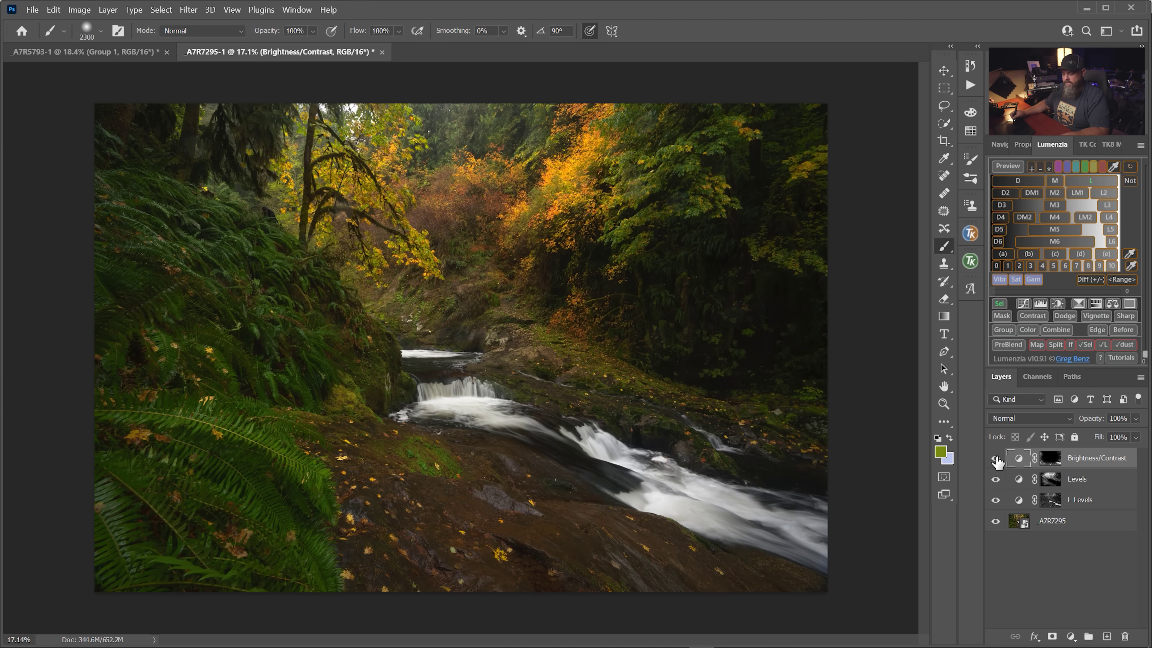